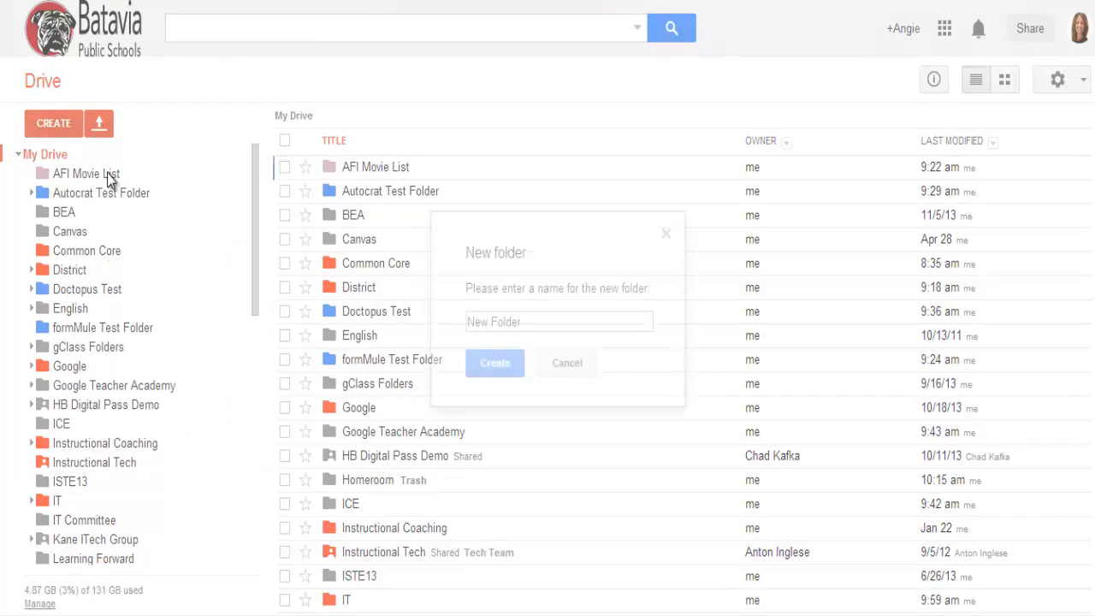
Step: Create a new folder named Homeroom in My Drive and open it
text(Homeroo)
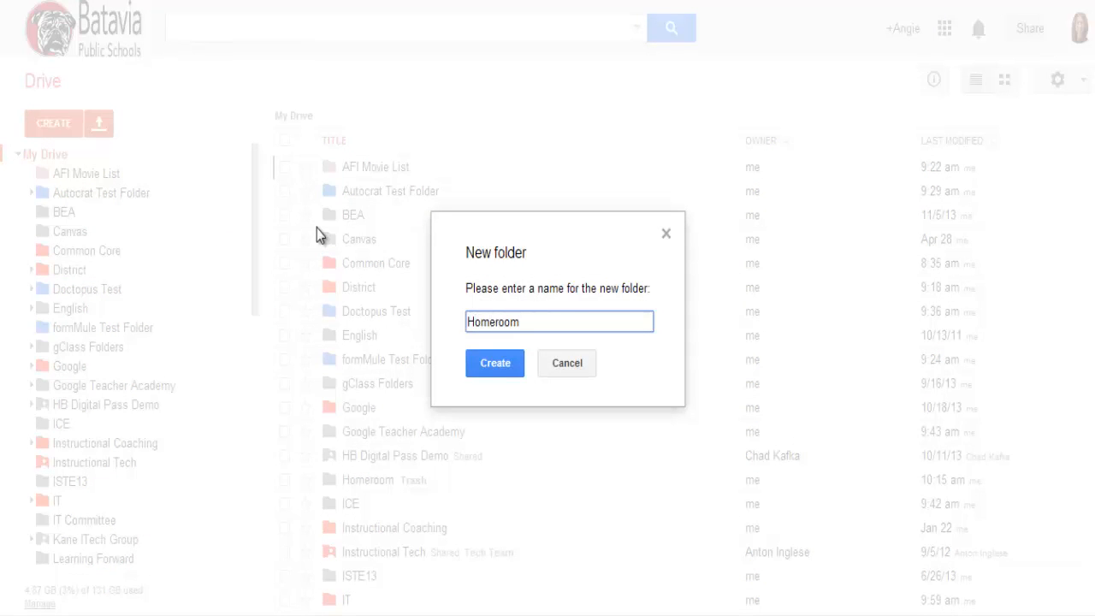
text(m)
click(498, 363)
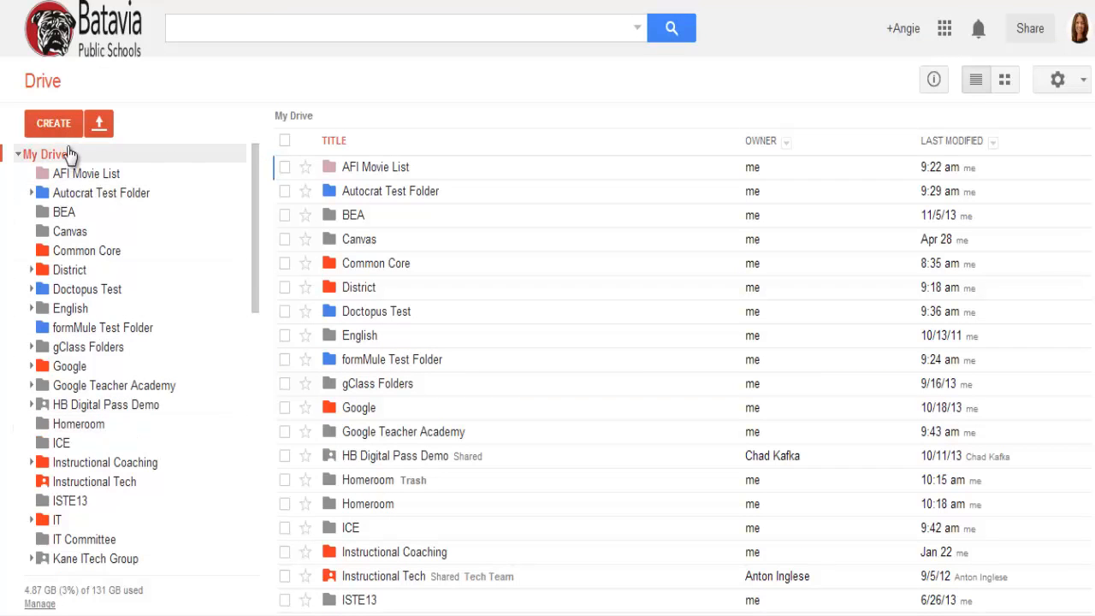
click(68, 426)
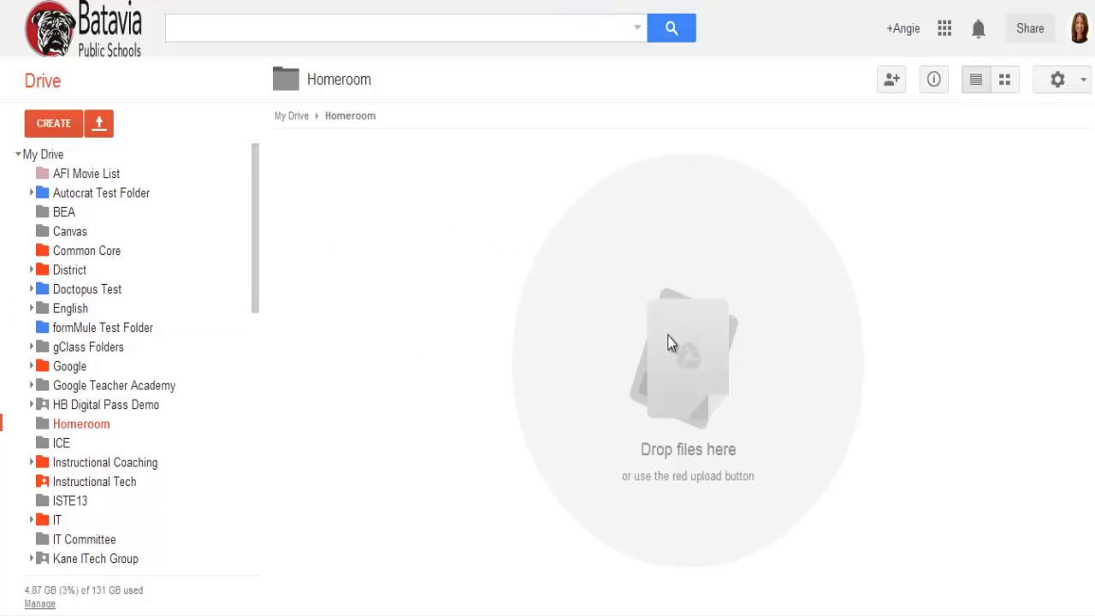
Step: Move the Spring Cleaning 1 document from the Sandbox folder directly onto the Homeroom folder, and open Homeroom to check it
drag(254, 239, 237, 448)
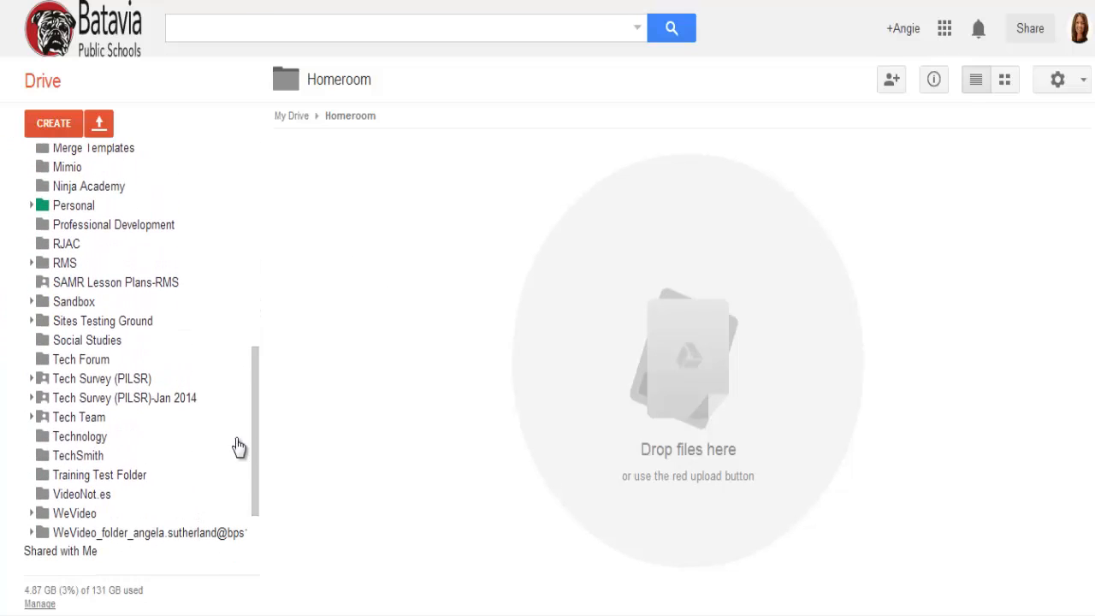
click(90, 308)
scroll(489, 471, down, 1)
scroll(489, 470, down, 1)
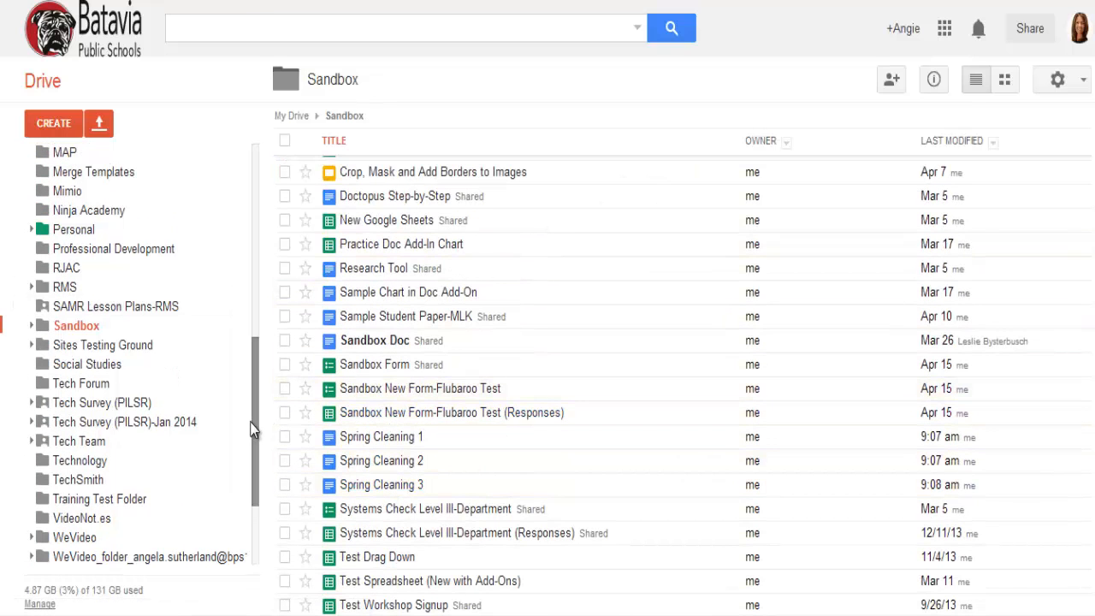
drag(256, 417, 252, 247)
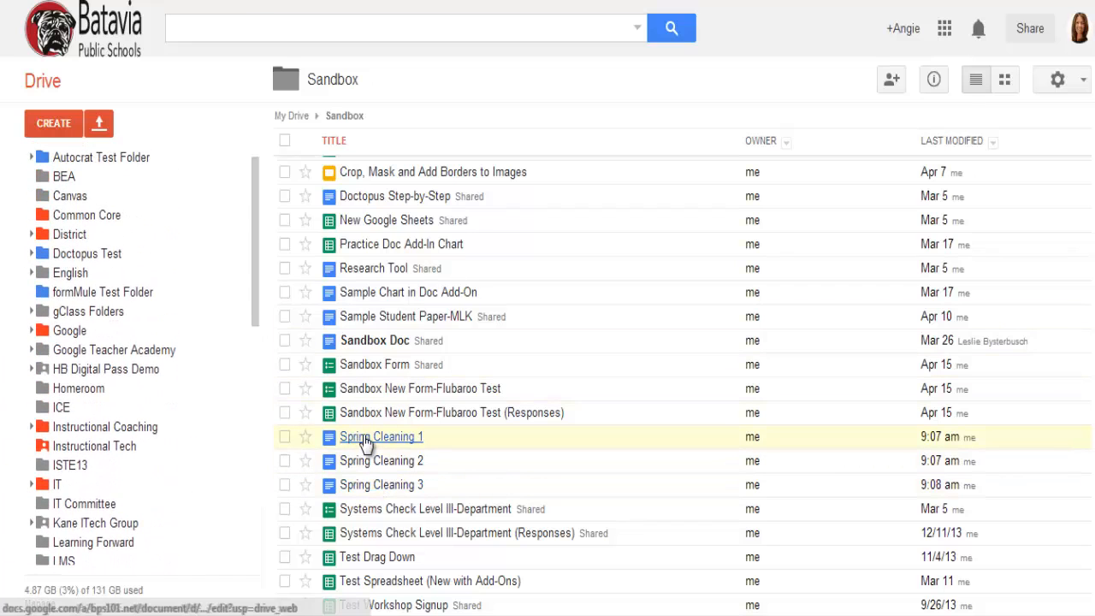
drag(363, 447, 85, 390)
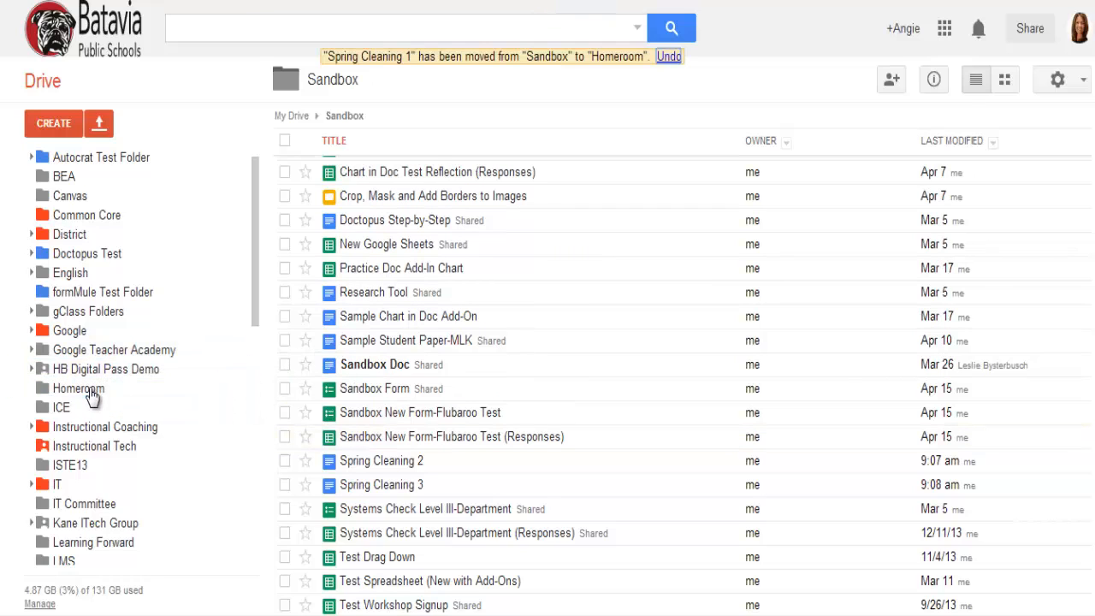
click(86, 390)
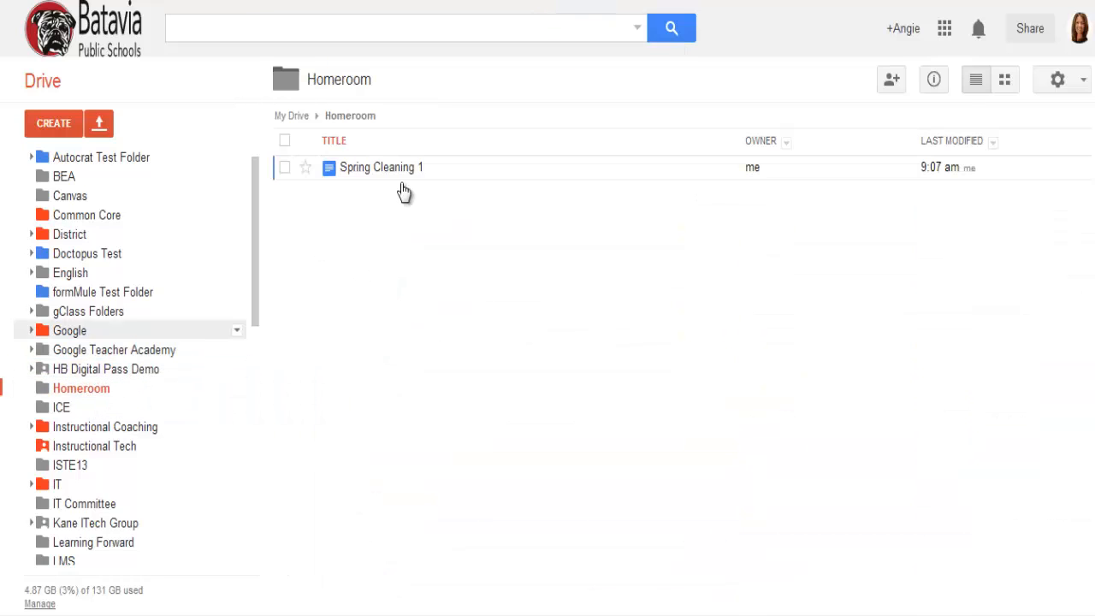
Step: Select the Spring Cleaning 2 document in the Sandbox folder and move it to Homeroom using the Move to dialog
drag(257, 248, 275, 464)
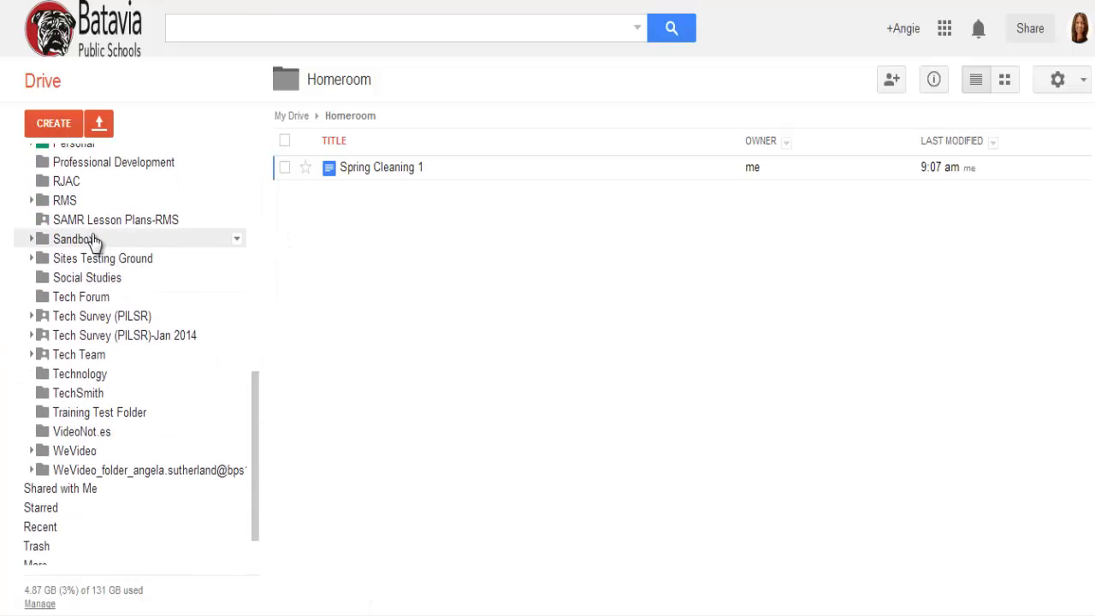
click(214, 241)
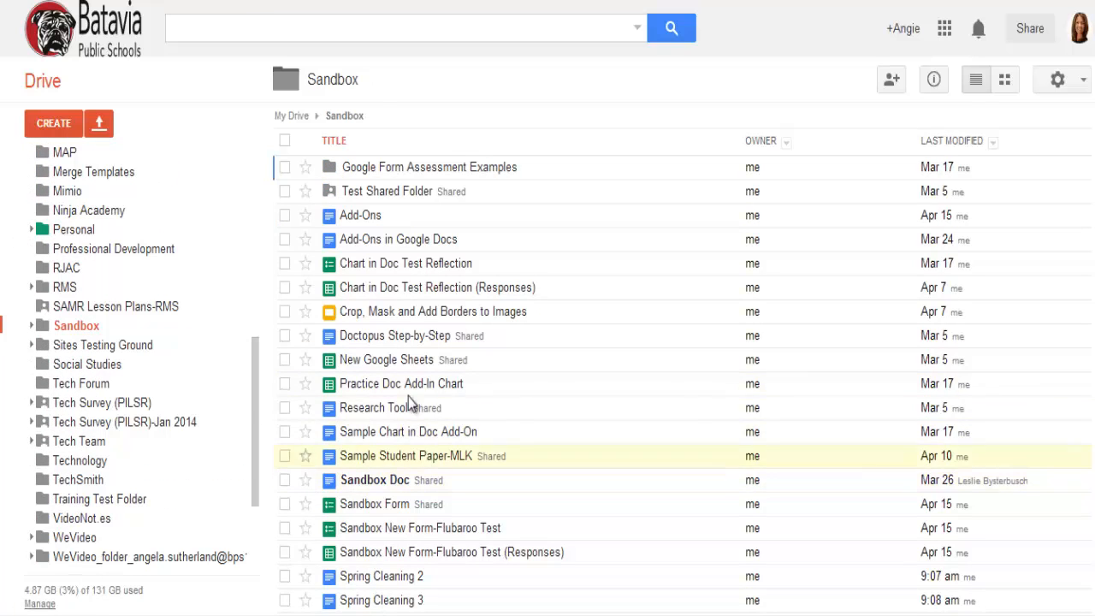
scroll(457, 557, down, 1)
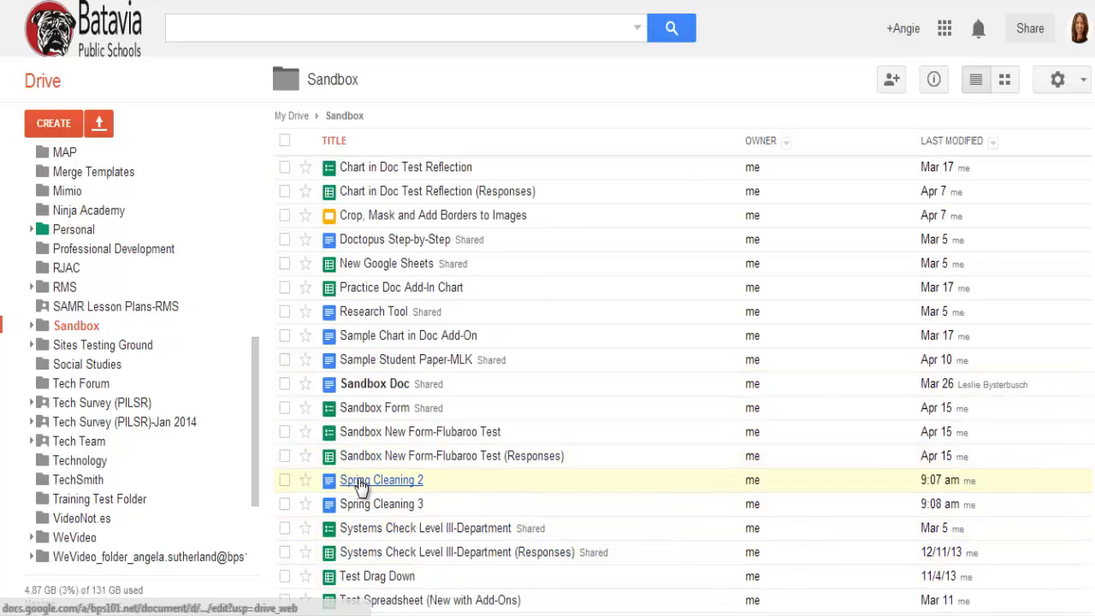
click(286, 481)
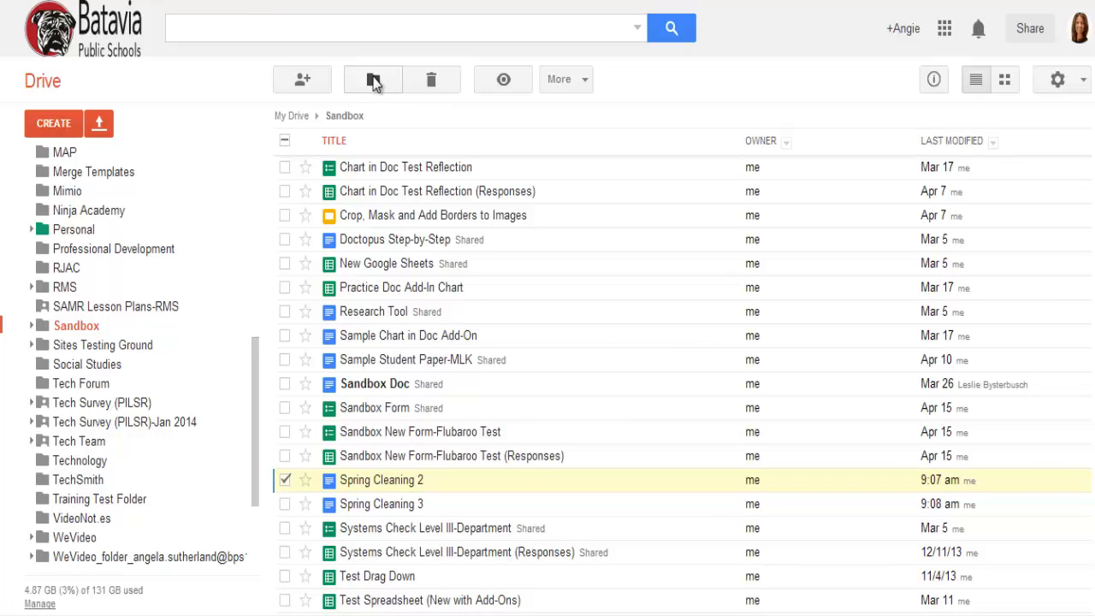
click(374, 81)
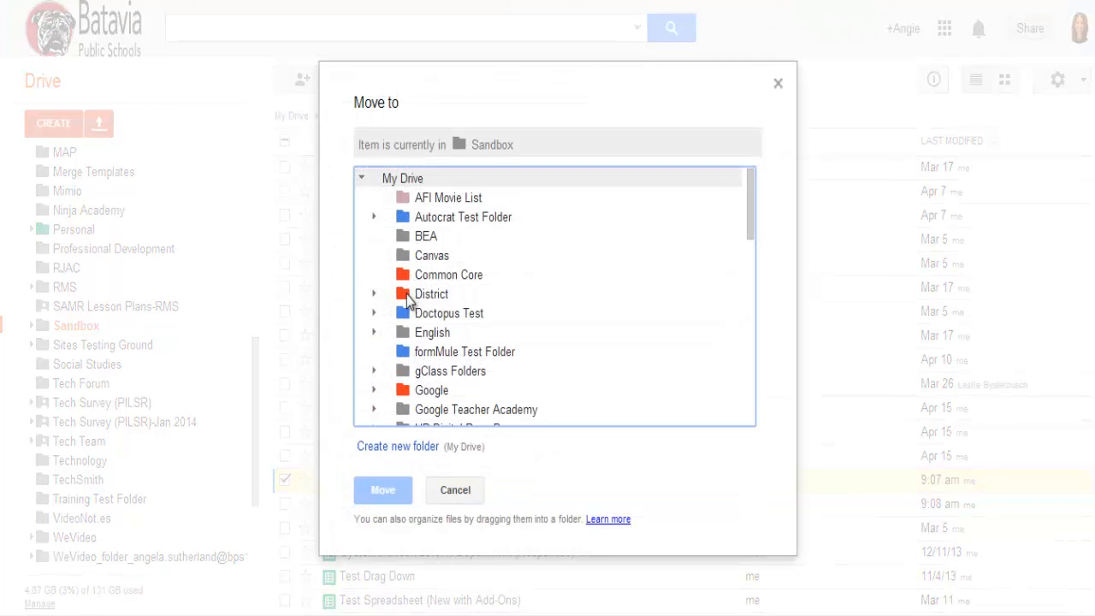
scroll(431, 337, down, 2)
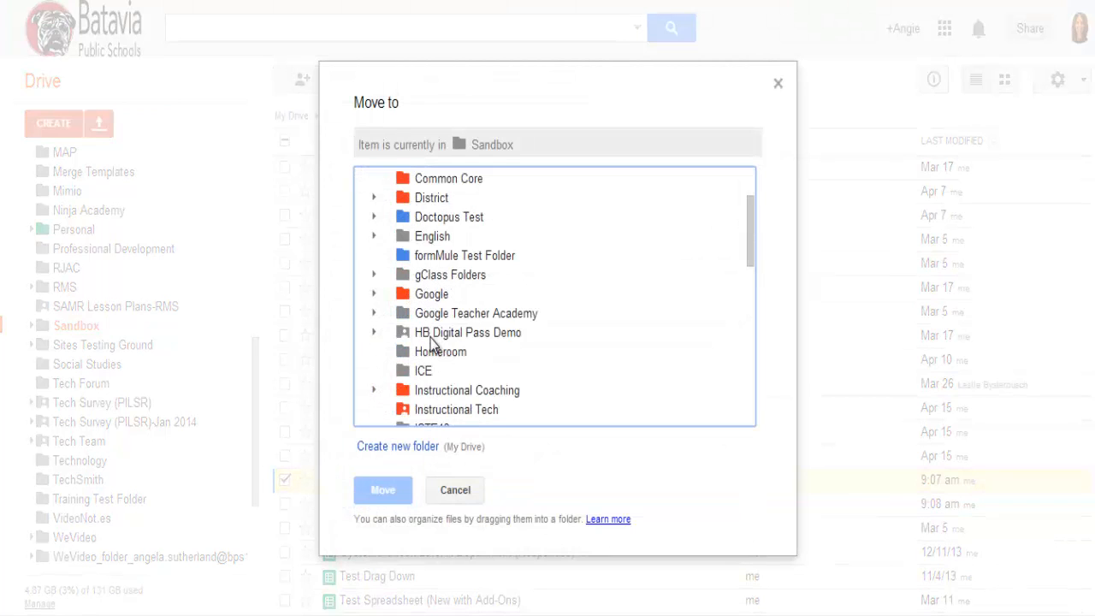
click(422, 353)
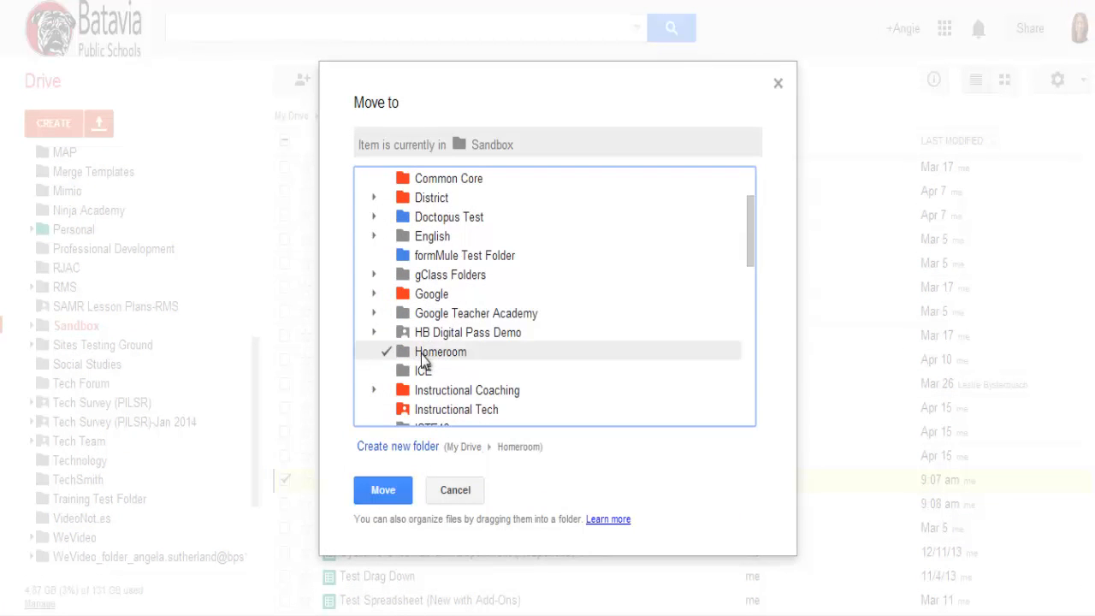
click(385, 492)
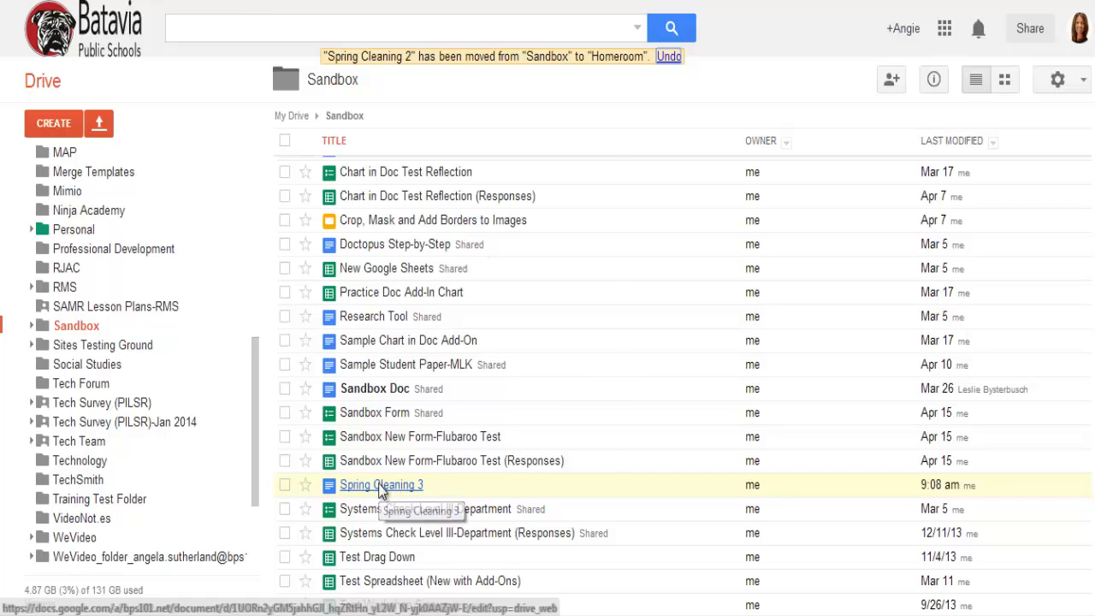
Step: Open the Spring Cleaning 3 document from Sandbox and move it to the Homeroom folder from within the document
right_click(382, 490)
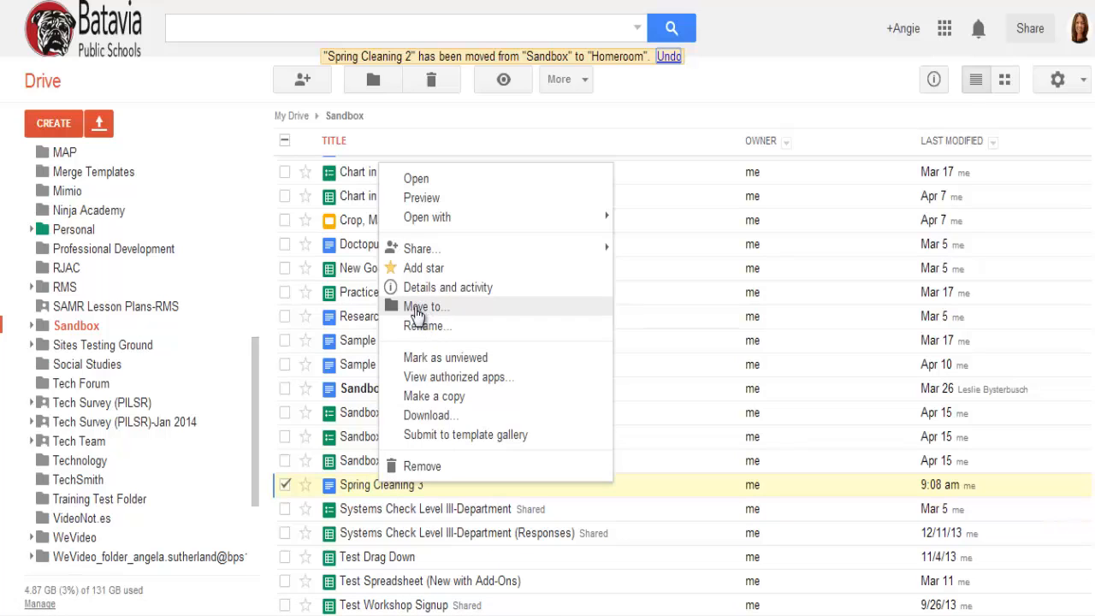
click(286, 485)
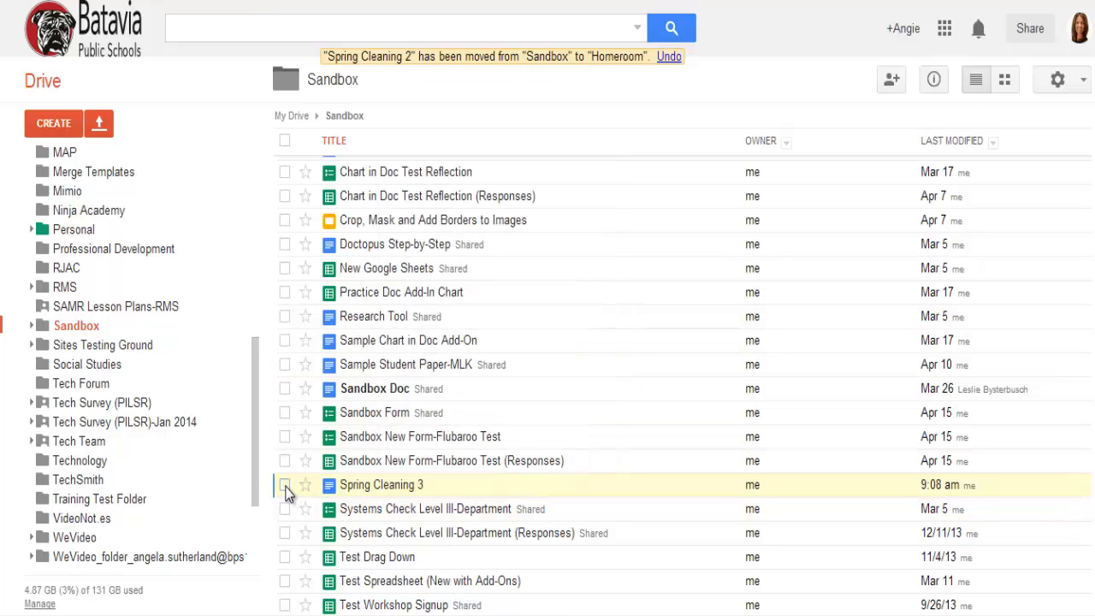
click(353, 486)
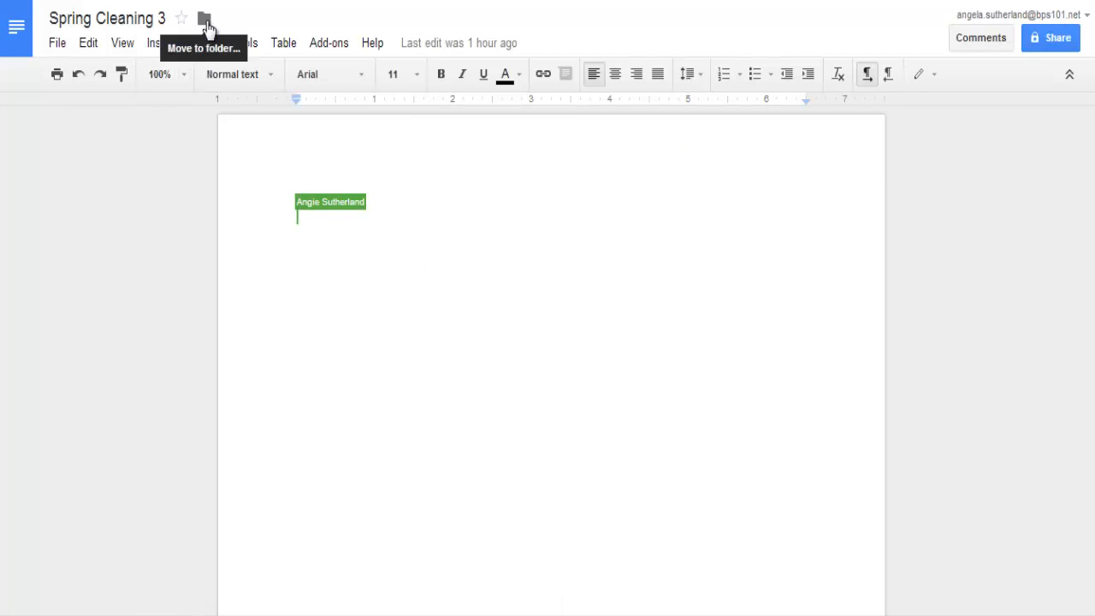
click(207, 23)
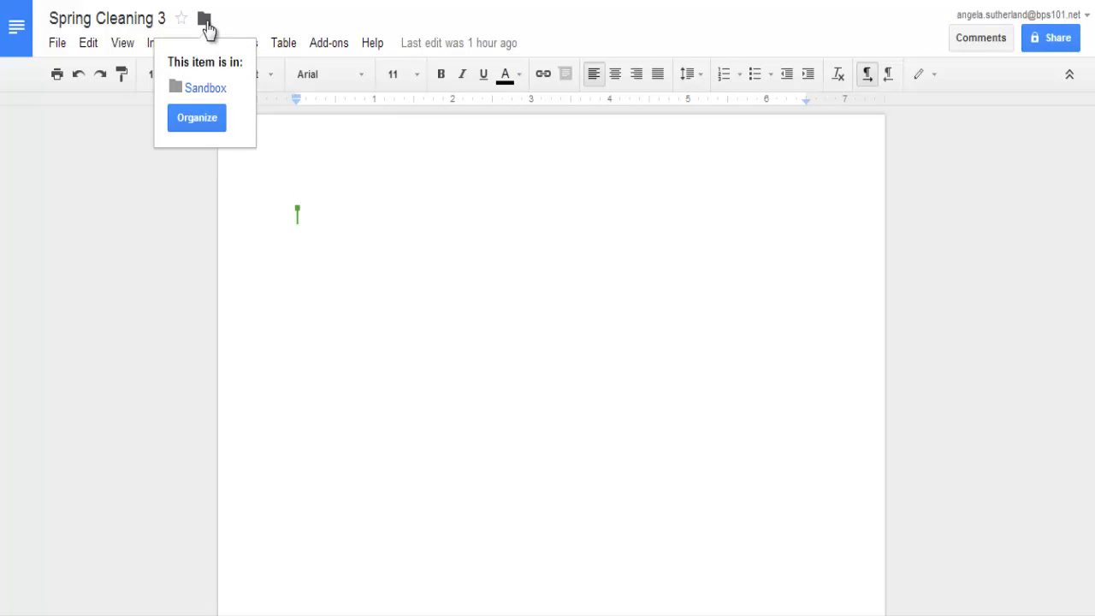
click(200, 118)
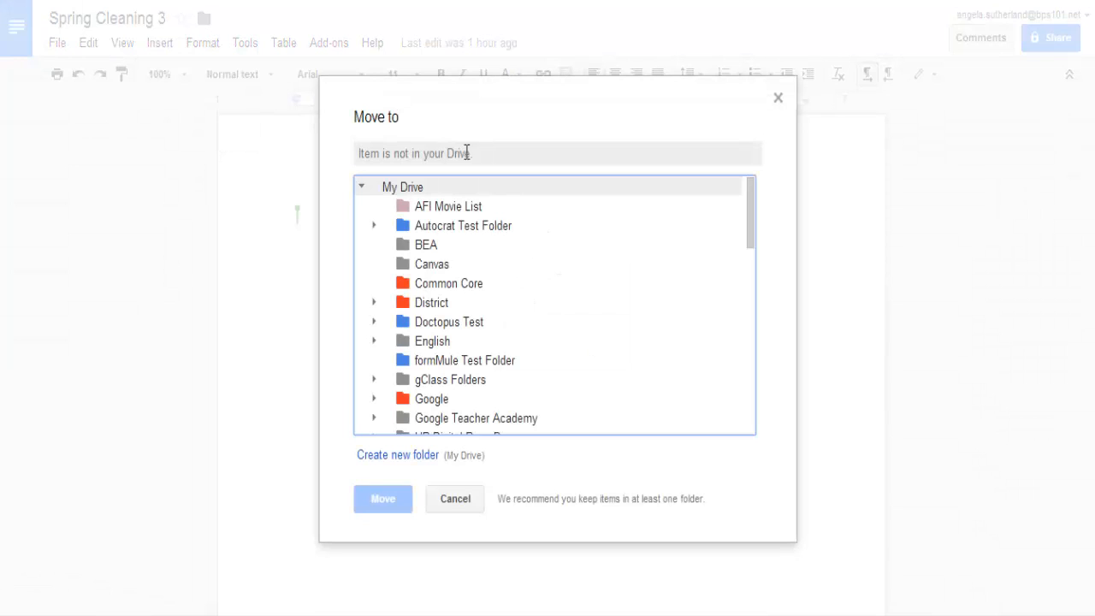
scroll(491, 312, down, 4)
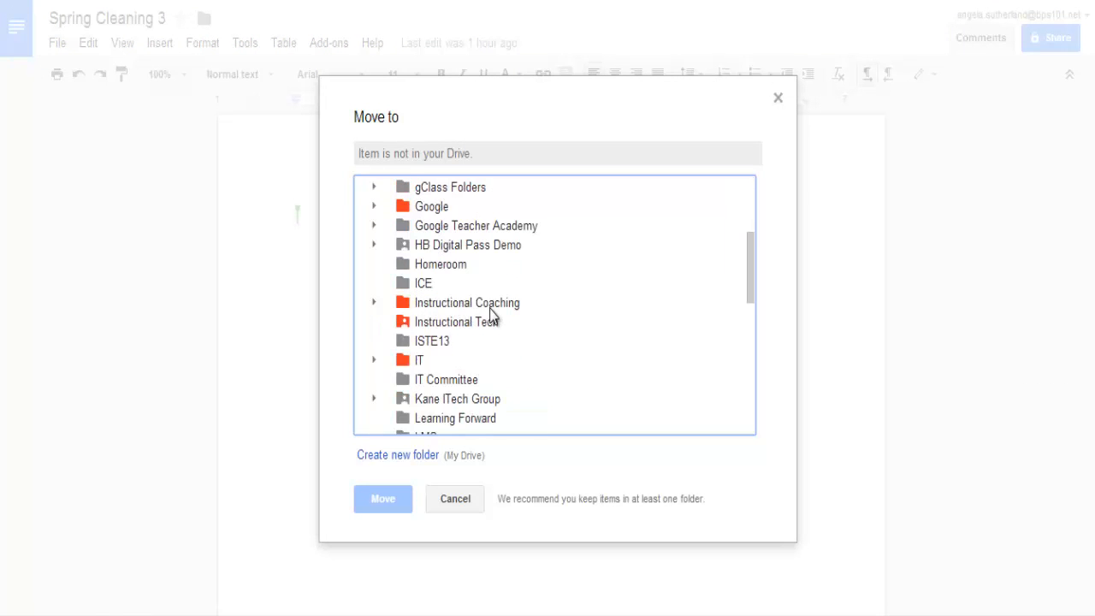
click(437, 267)
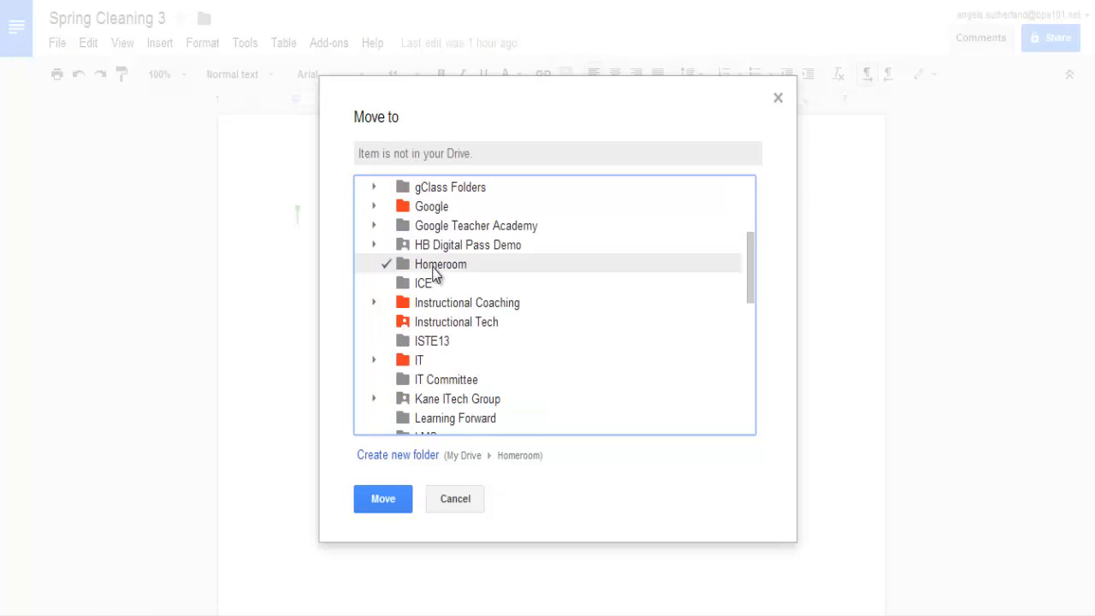
click(399, 501)
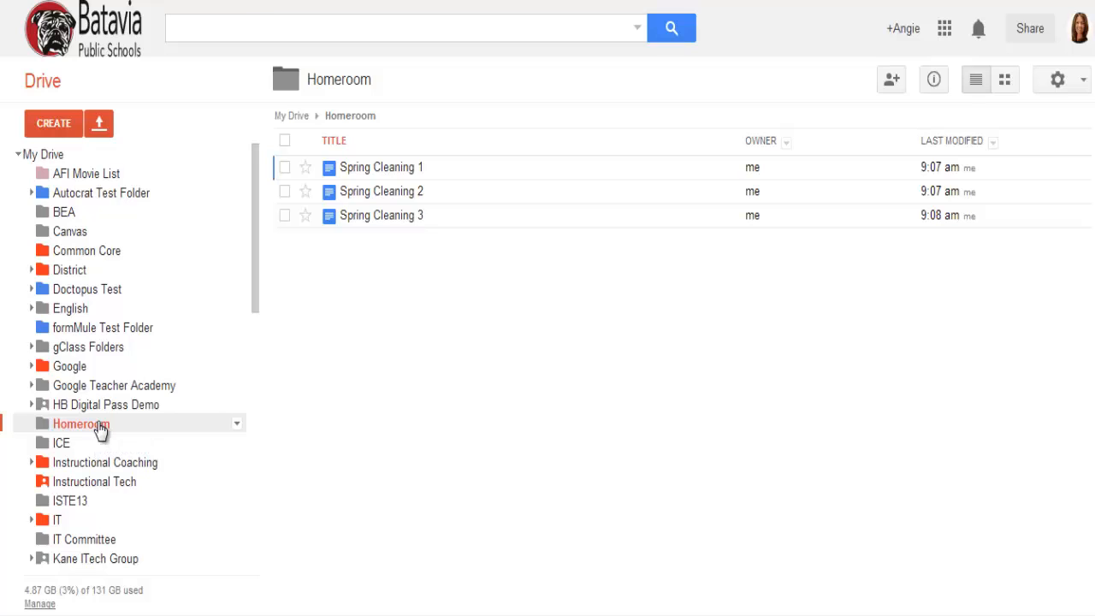
Step: Create a subfolder named 2014-15 inside the Homeroom folder
click(55, 131)
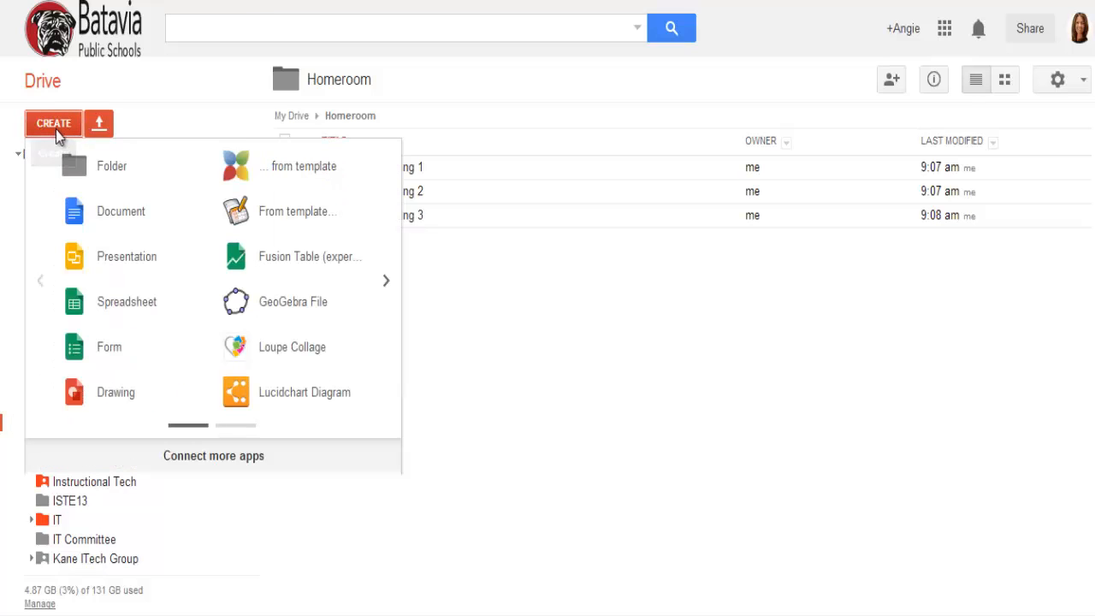
click(107, 166)
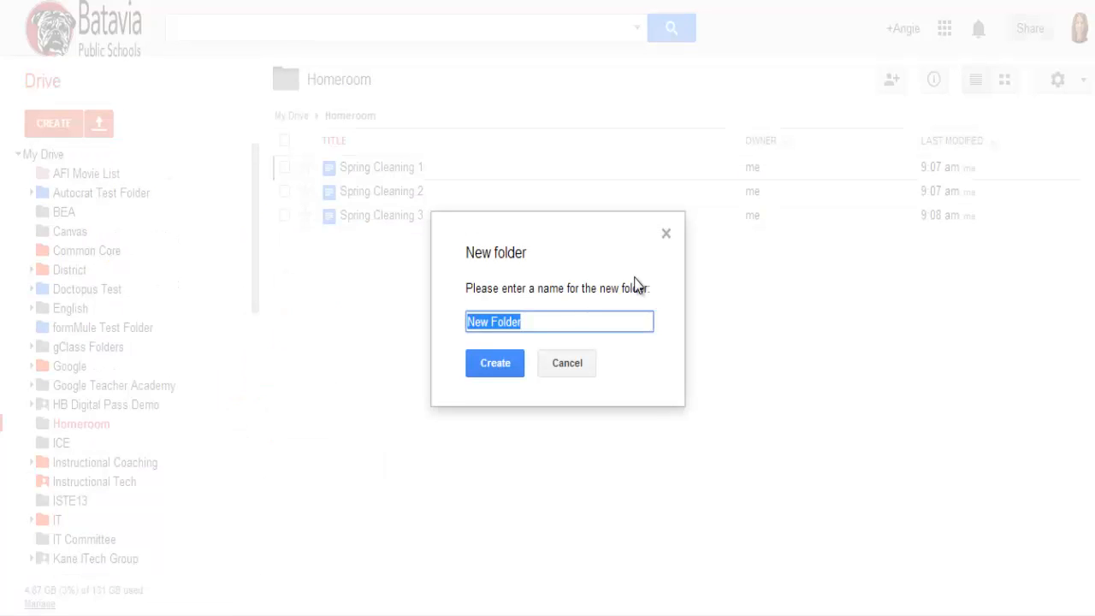
text(2014-15)
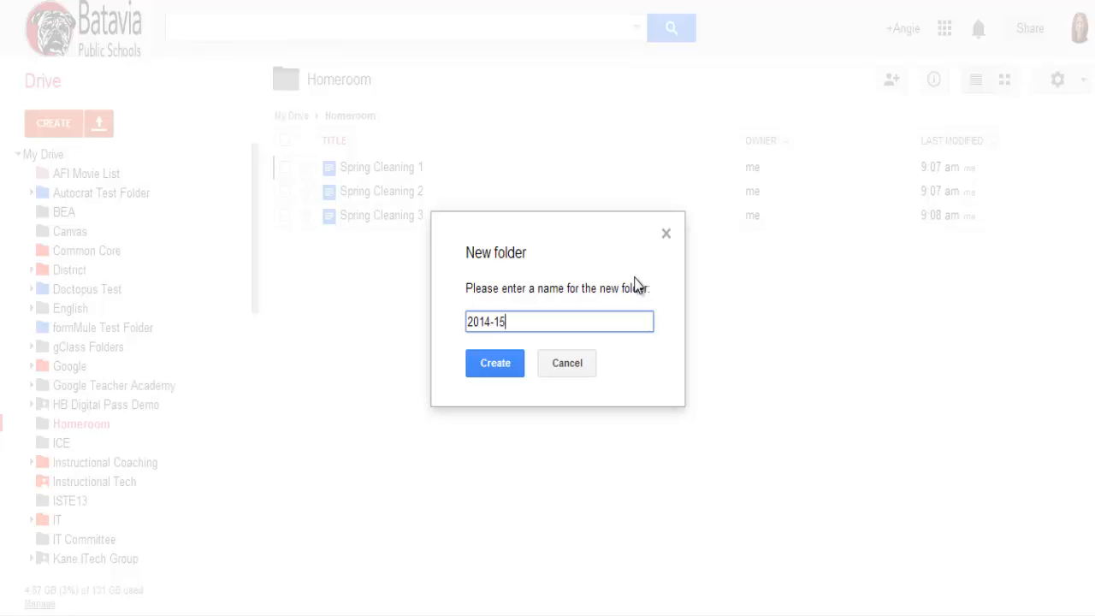
click(494, 365)
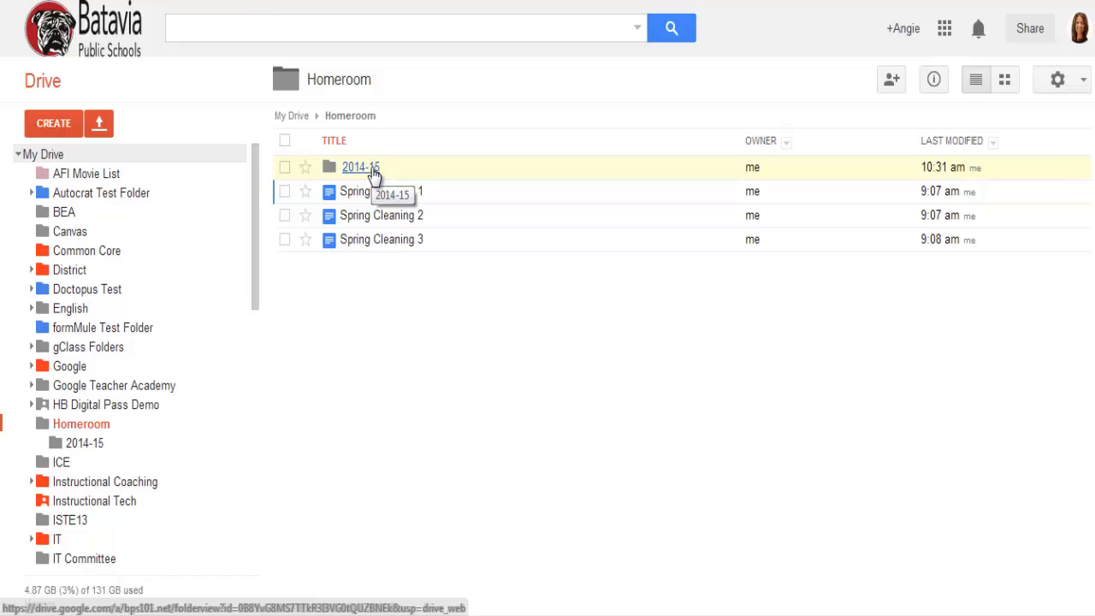
Step: Open the 2014-15 folder and create a subfolder named Students in it
click(361, 174)
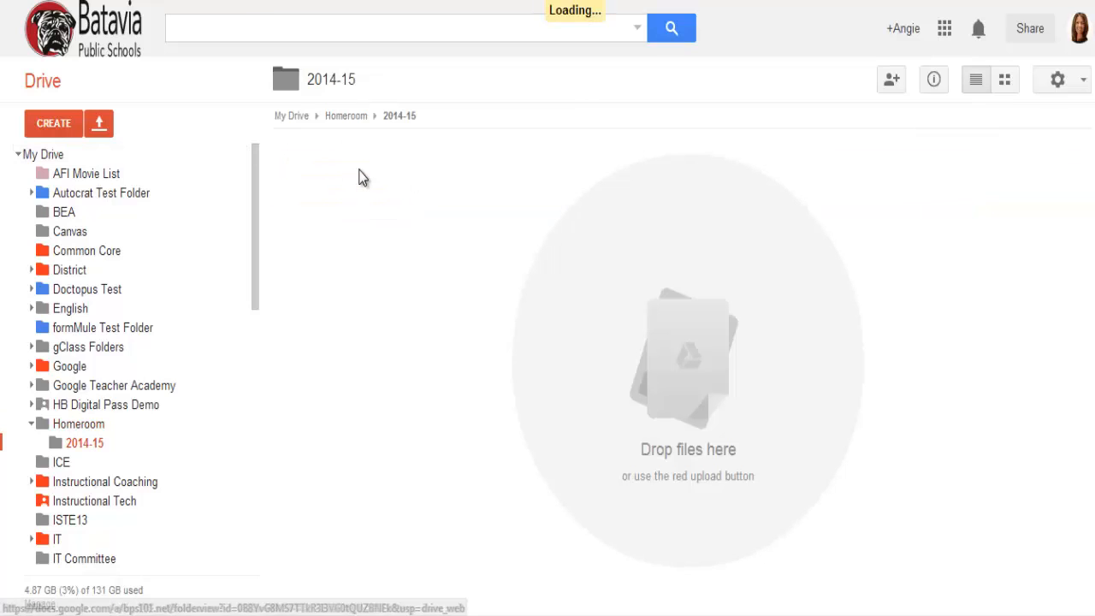
click(53, 123)
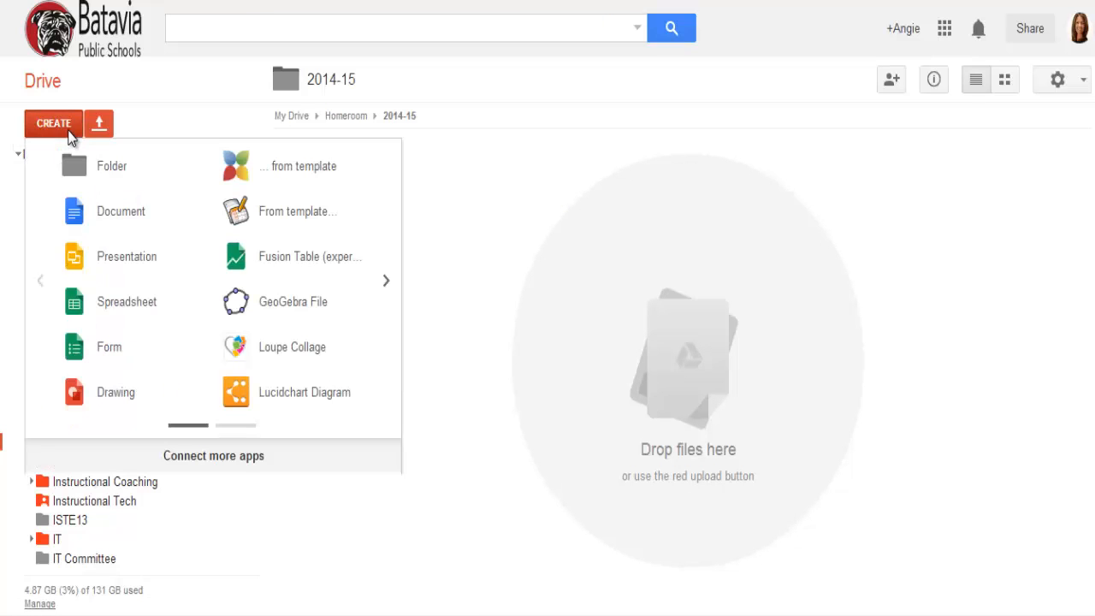
click(110, 171)
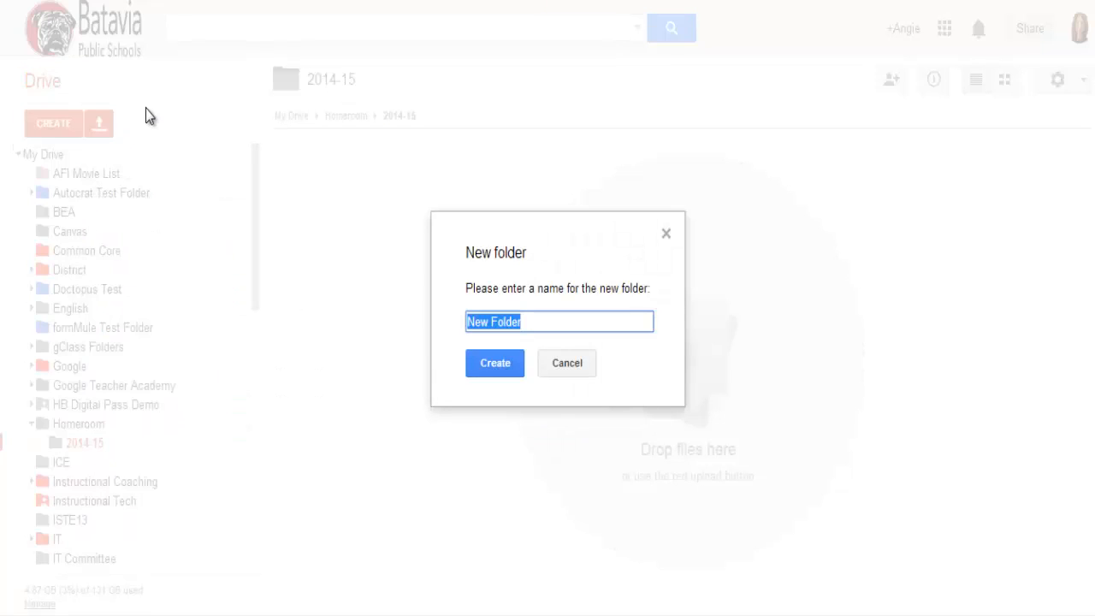
text(Students)
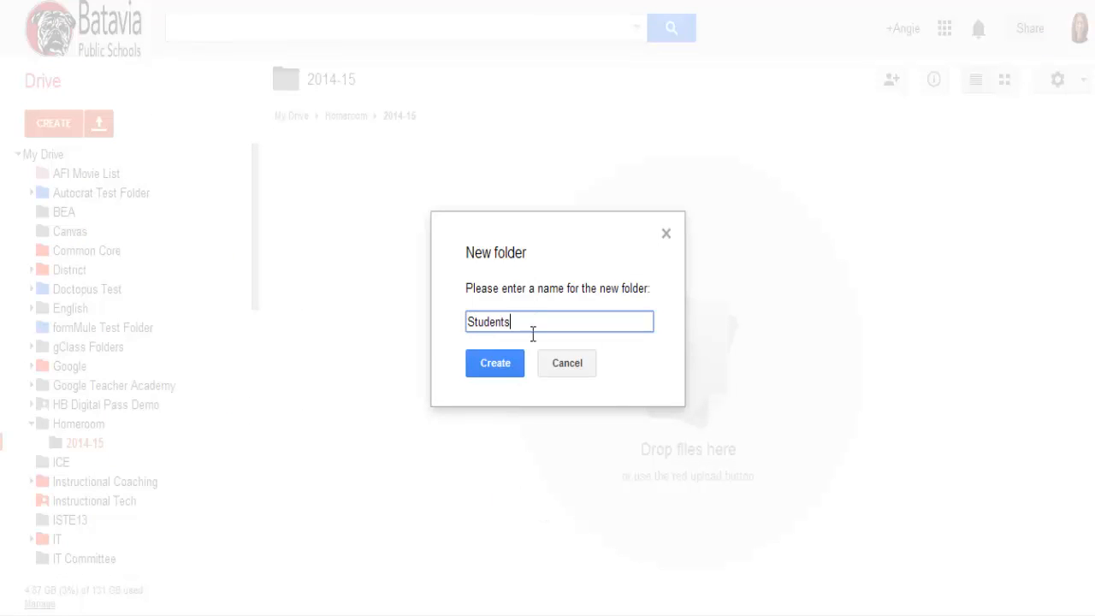
click(514, 362)
Step: Create a subfolder named Class to View inside the 2014-15 folder
click(66, 125)
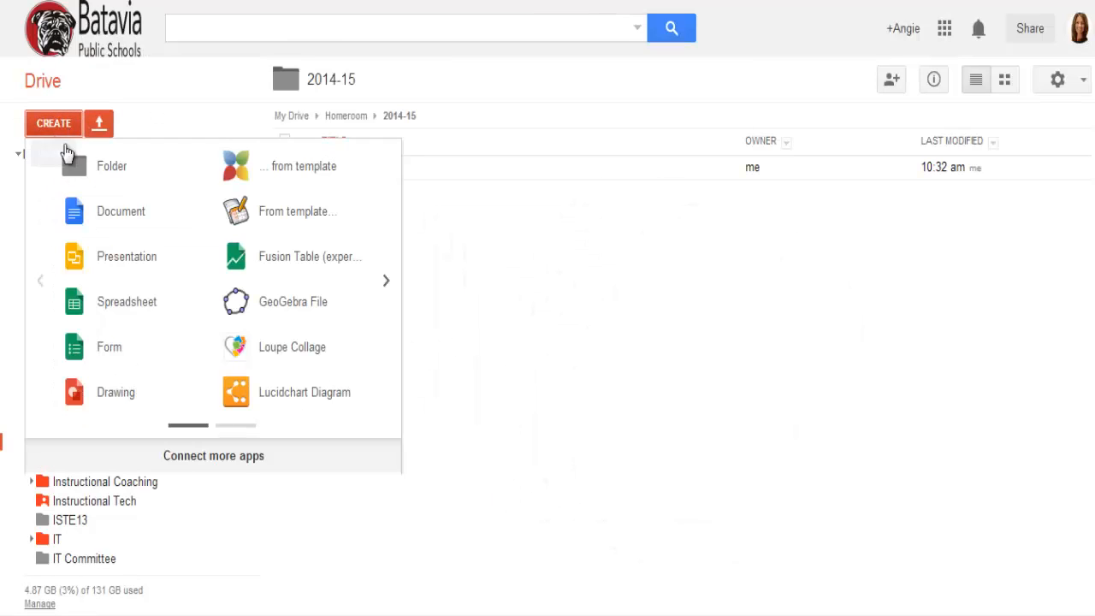
click(110, 166)
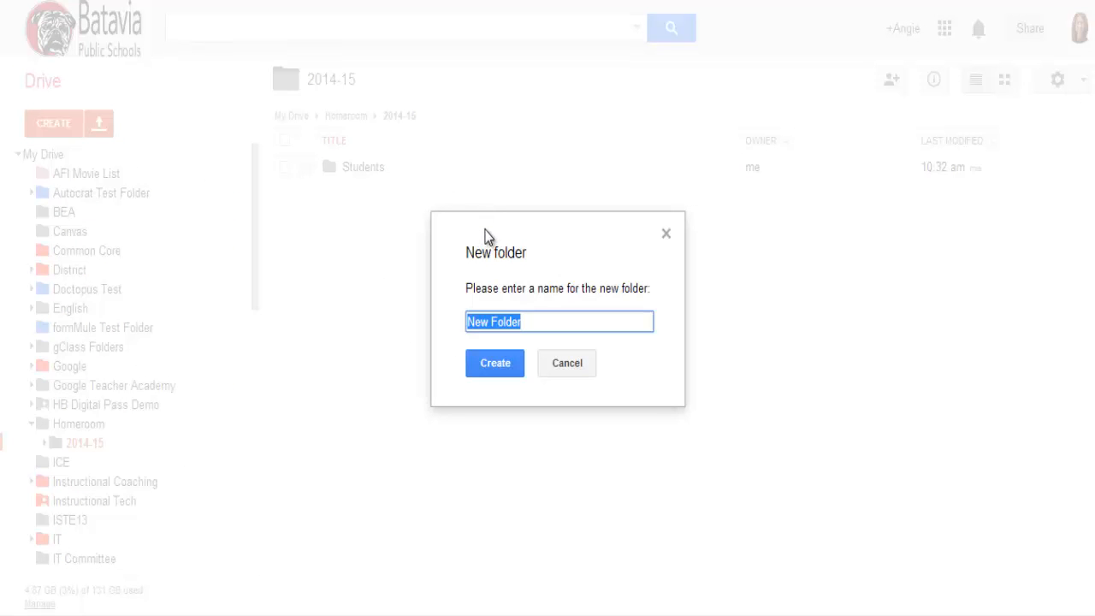
text(Class to View)
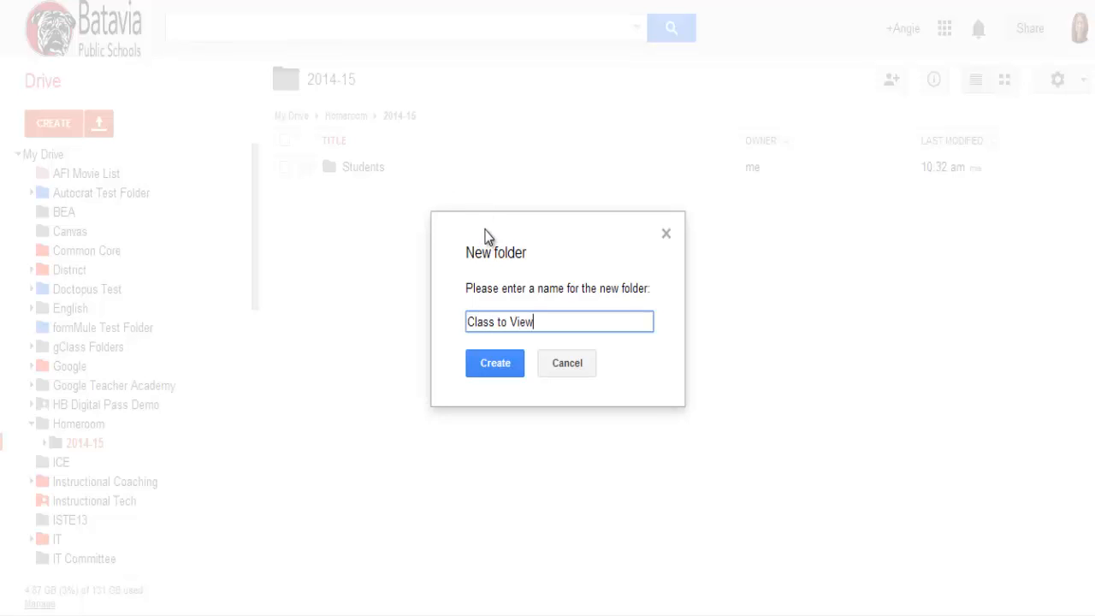
click(516, 370)
Step: Create another subfolder named Class to Edit inside the 2014-15 folder
click(51, 123)
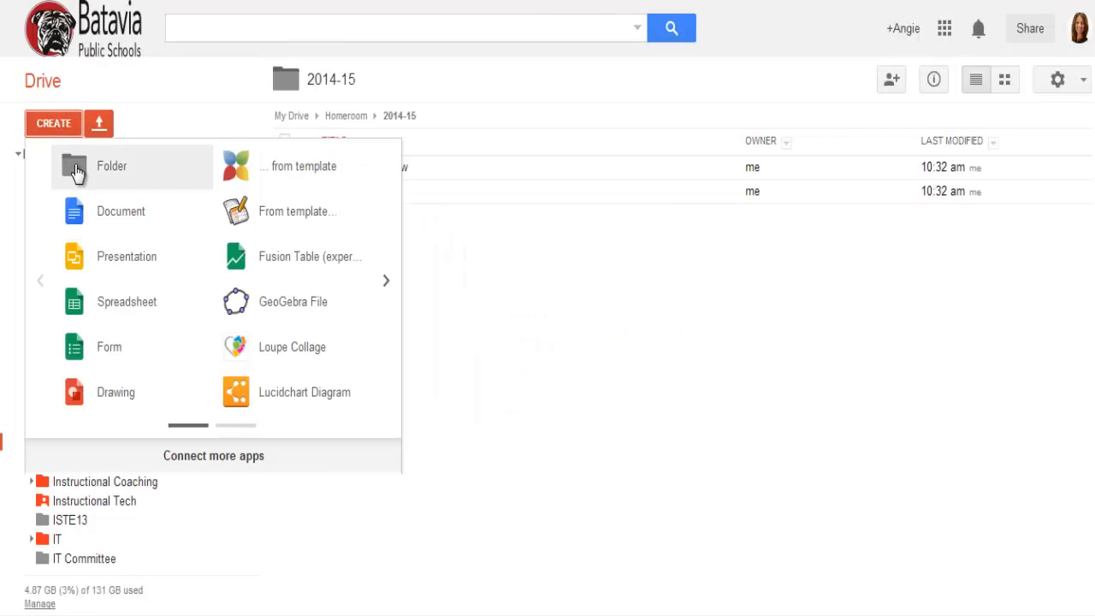
click(113, 155)
text(Cla)
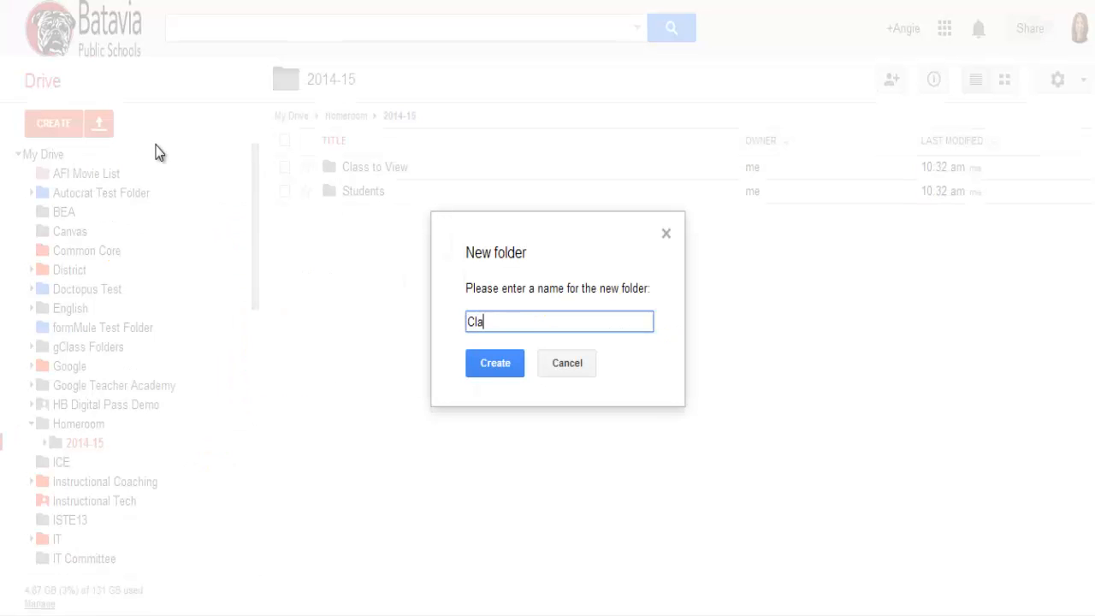
text(ss to Edit)
click(515, 371)
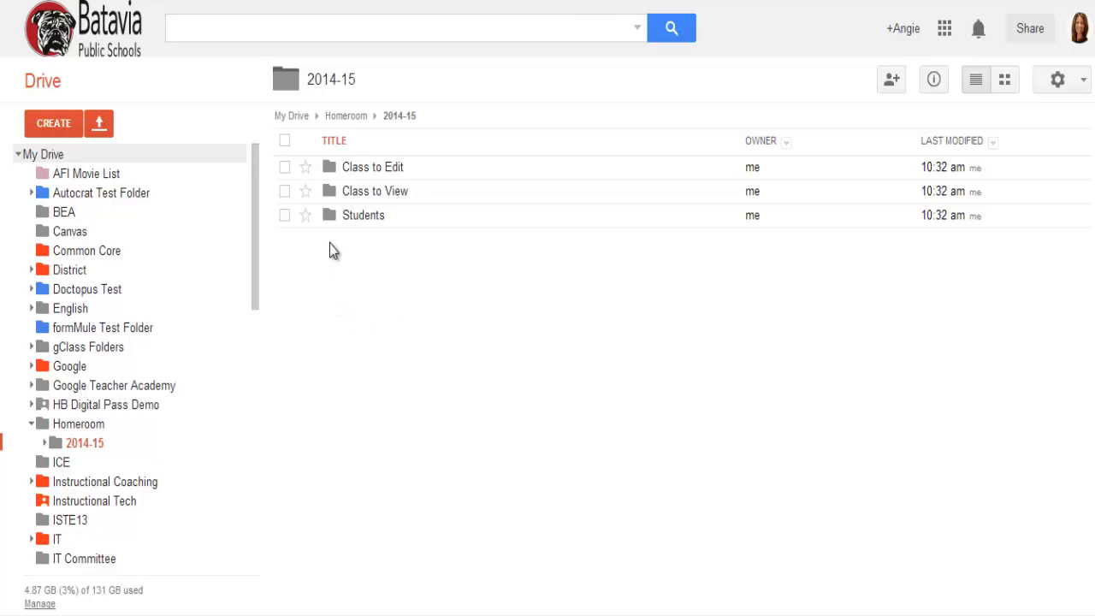
Step: Try the Anyone with the link visibility option in the sharing settings of the Class to View folder, and cancel it
click(286, 192)
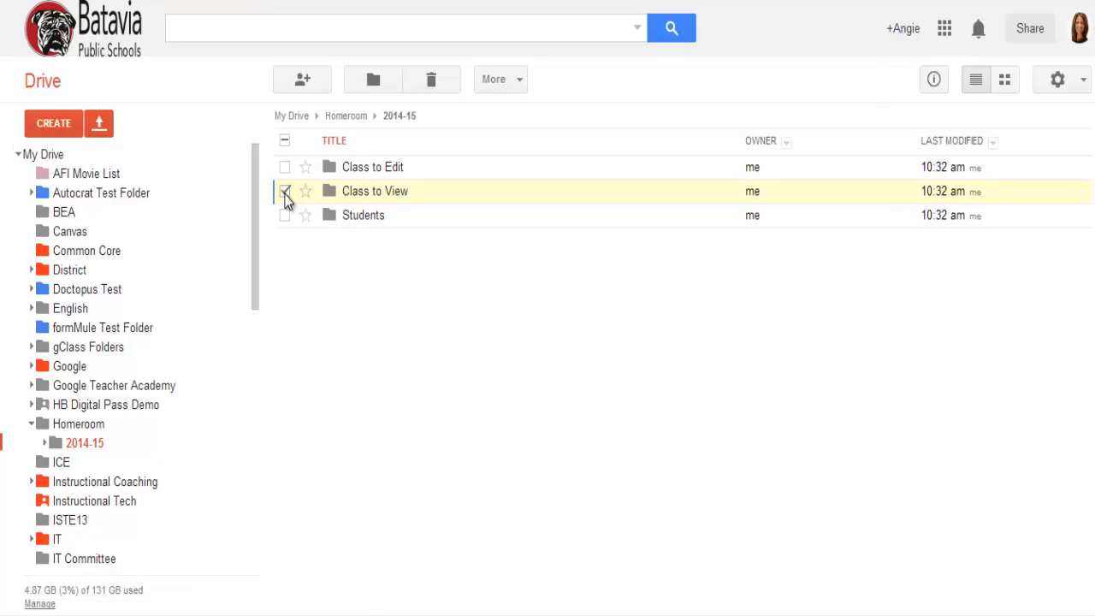
click(310, 83)
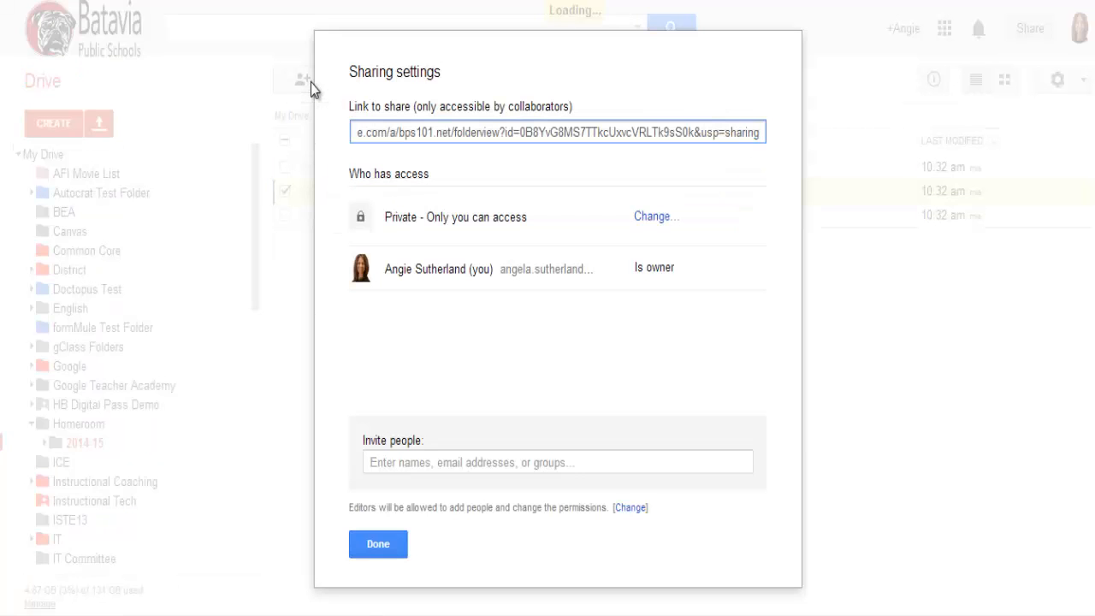
click(639, 220)
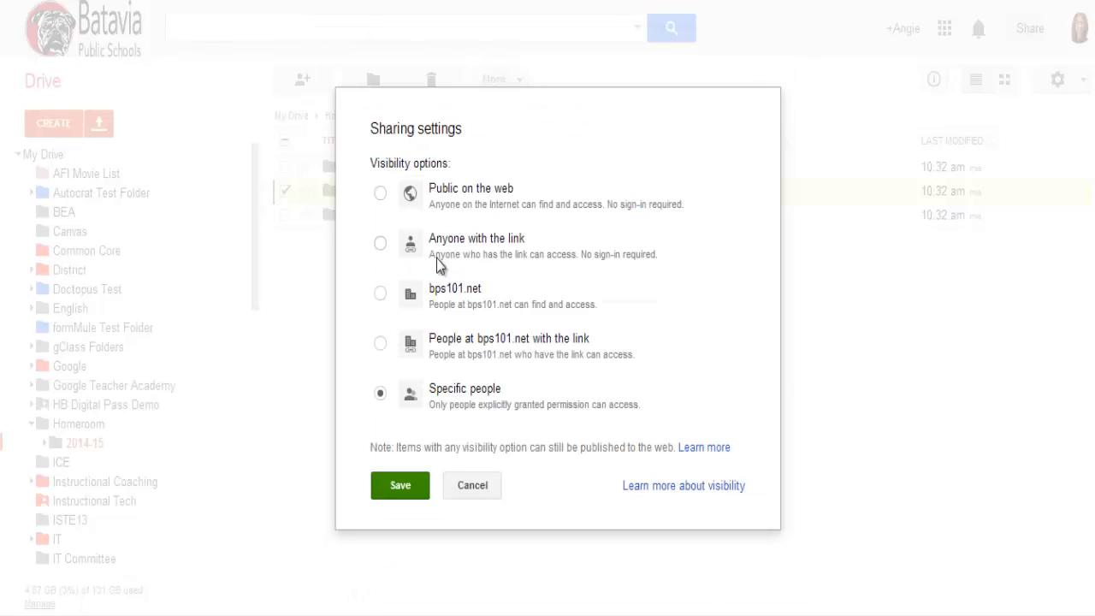
click(382, 243)
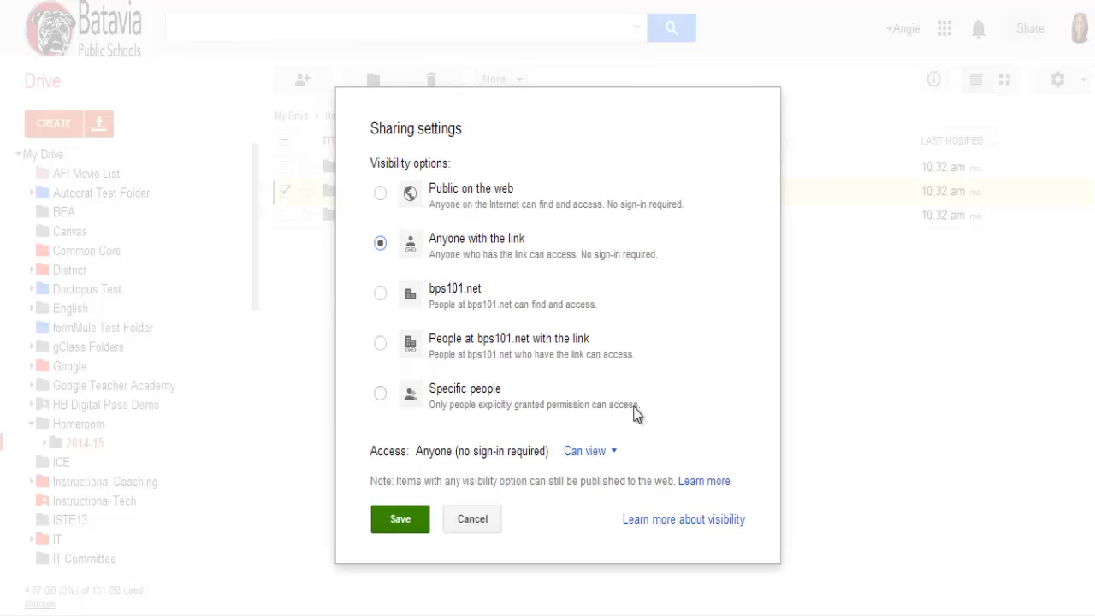
click(460, 525)
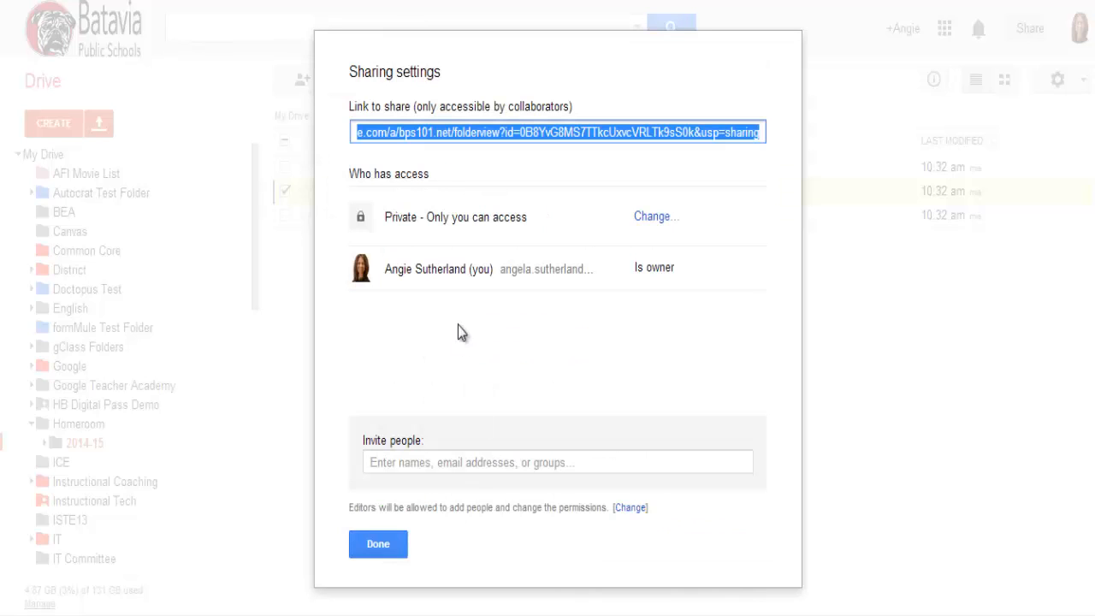
Step: Try setting the invitation permission for the Class to View folder to Can view, cancel the invitation and deselect the folder
click(436, 461)
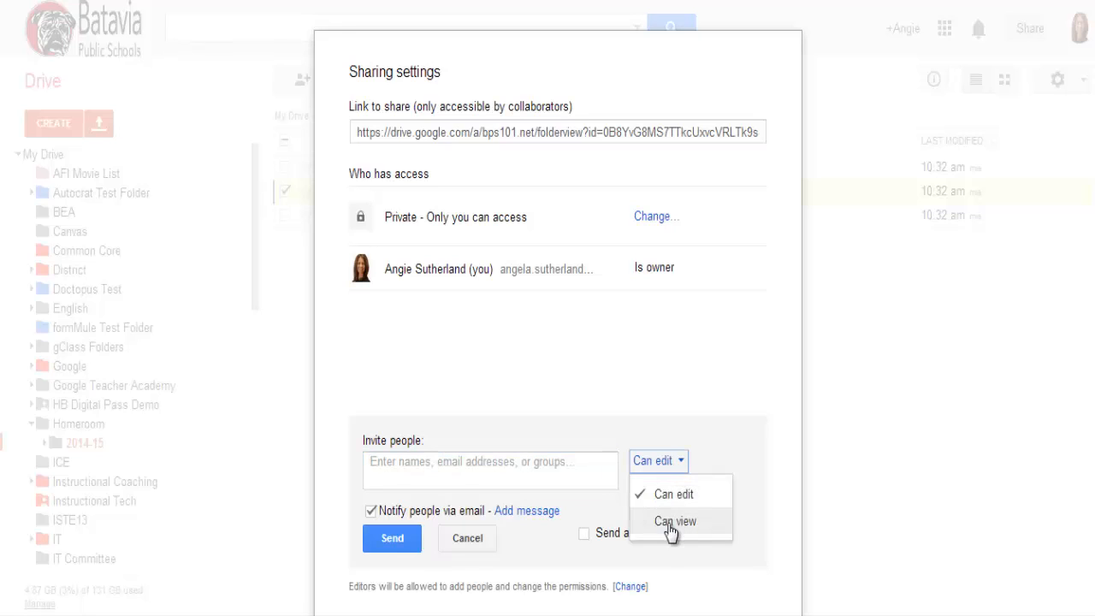
click(674, 521)
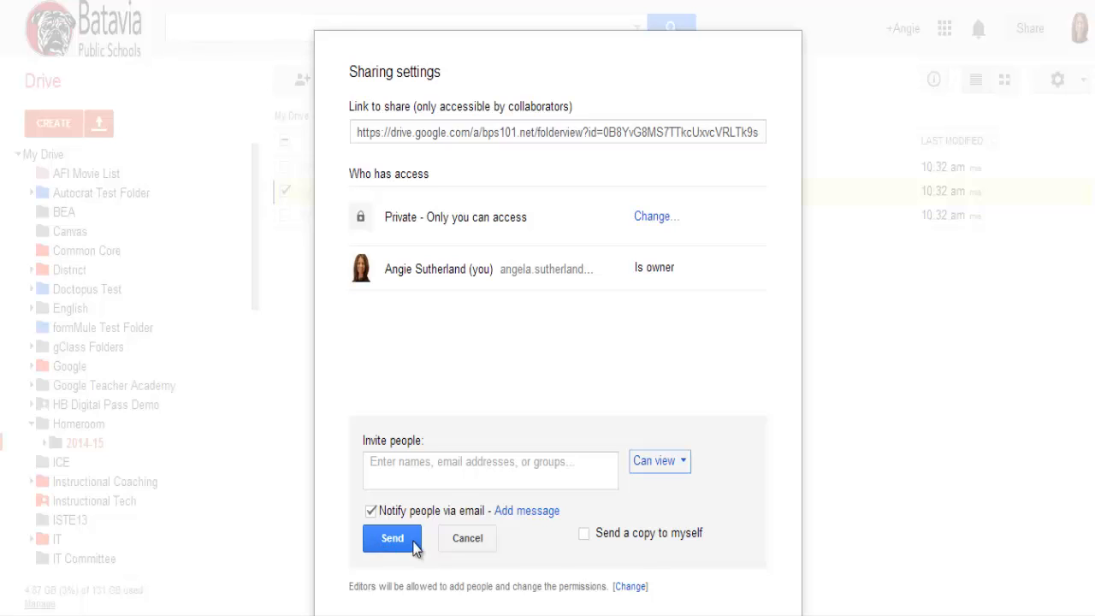
click(470, 542)
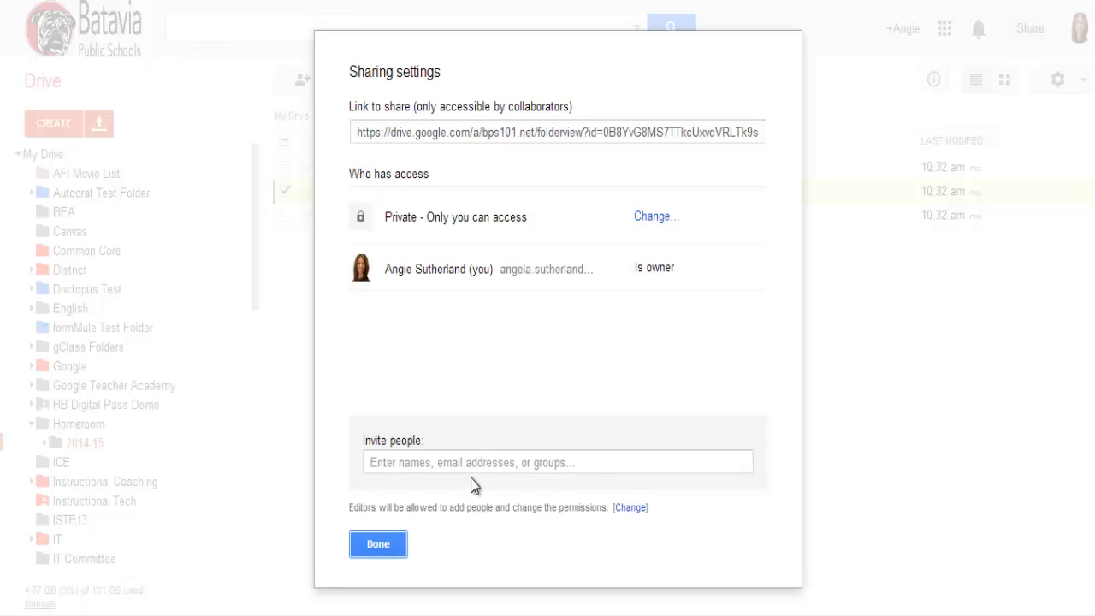
click(405, 546)
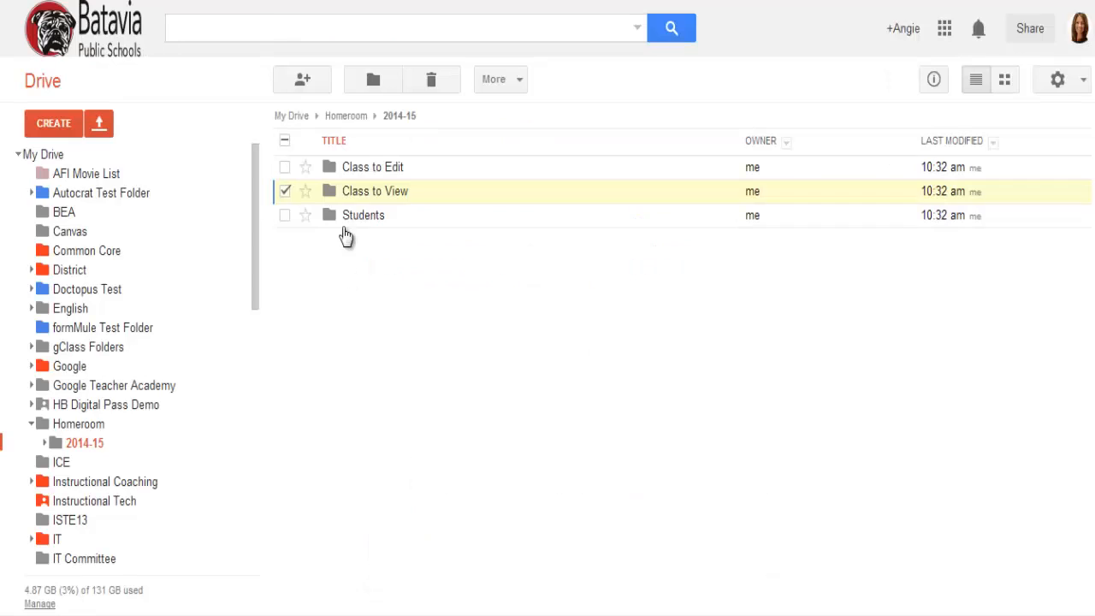
click(285, 192)
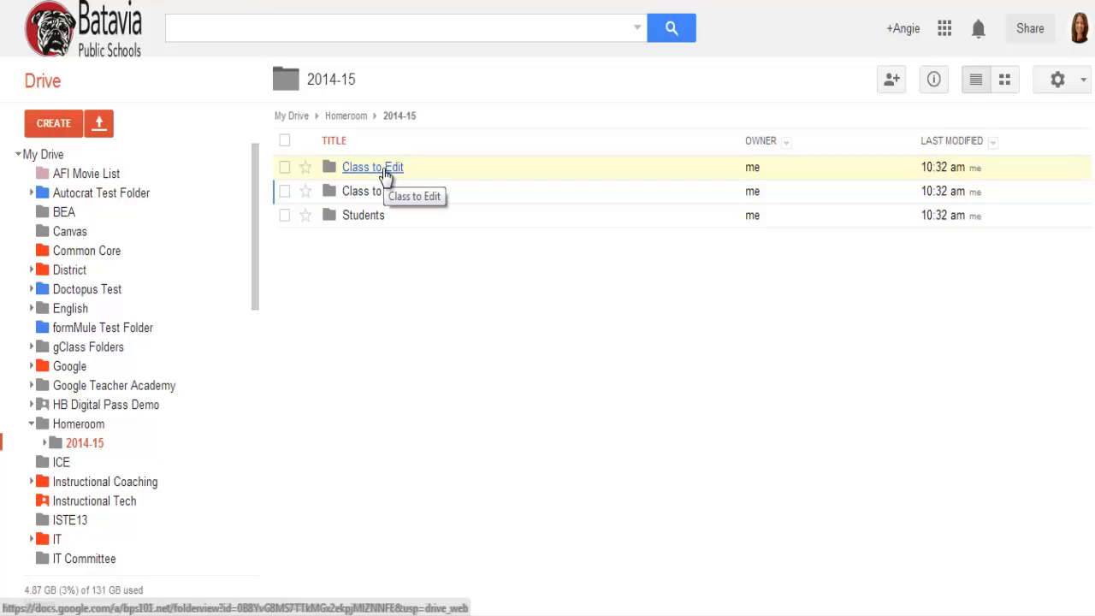
Step: Change the color of the Class to Edit folder to the green Asparagus swatch
click(352, 217)
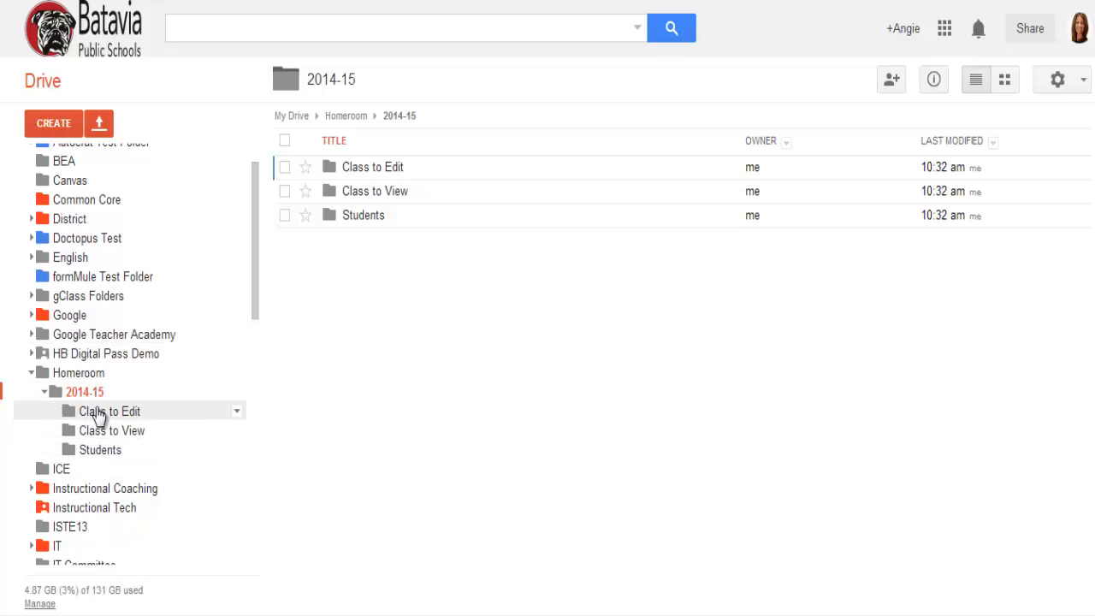
click(237, 415)
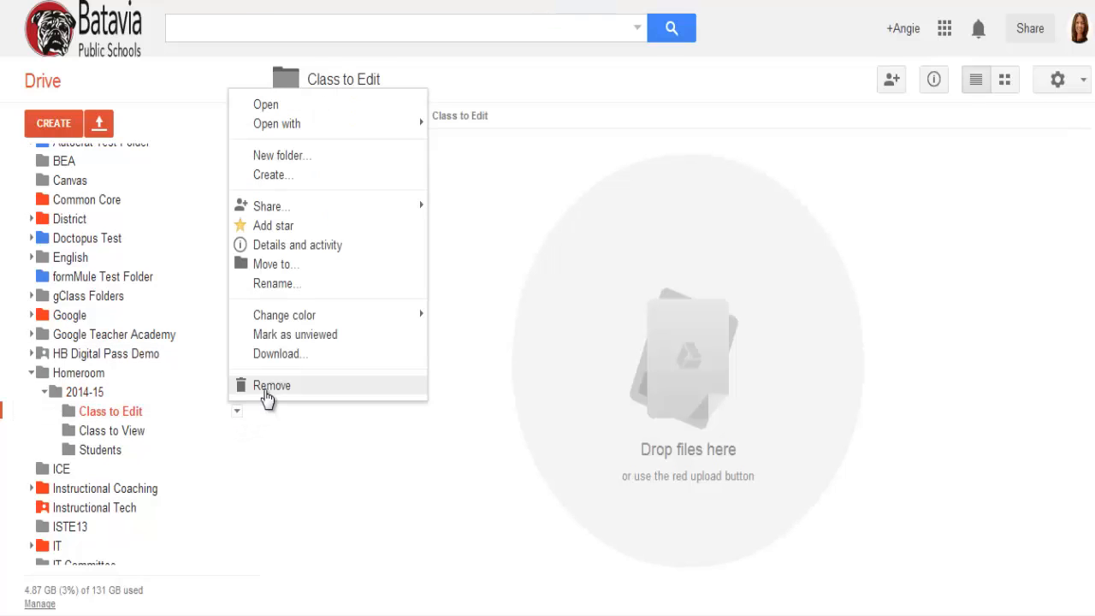
mouse_move(277, 320)
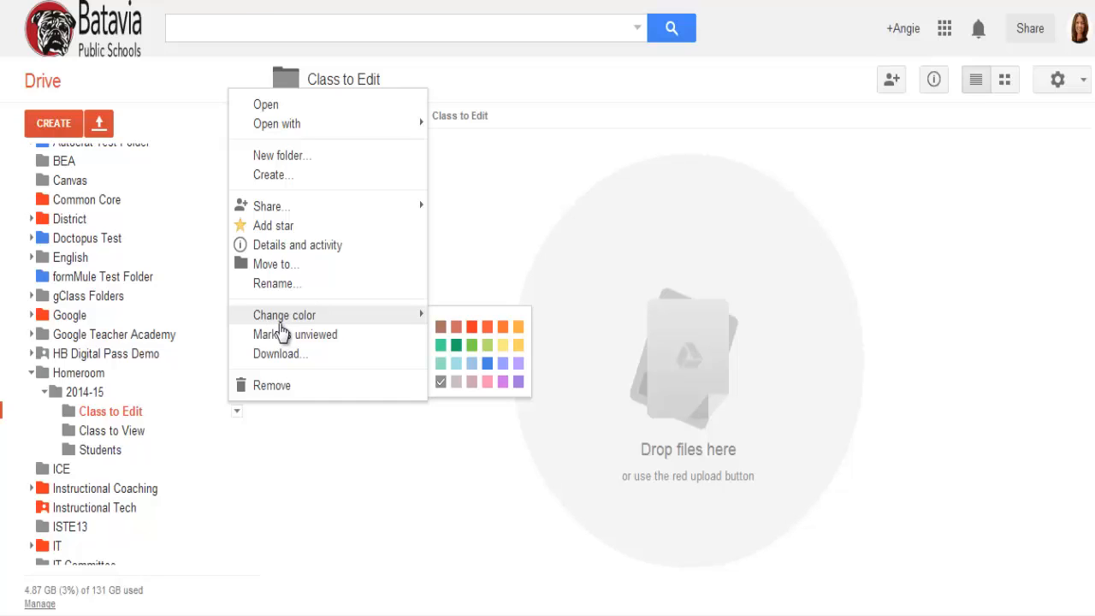
click(473, 347)
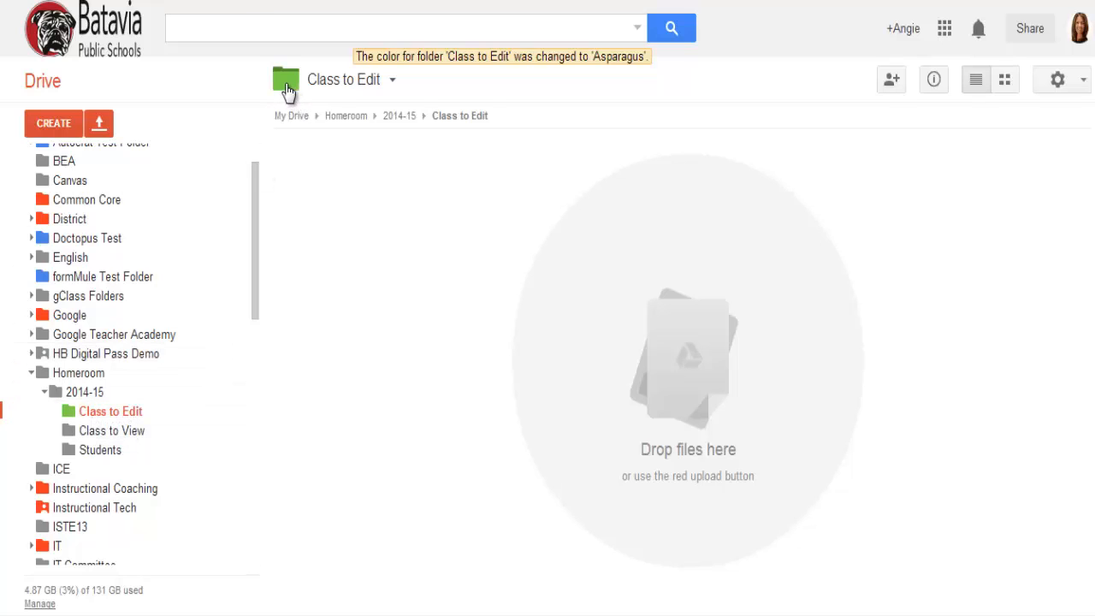
Step: Change the color of the Class to View folder to the orange Yellow cab swatch
right_click(104, 437)
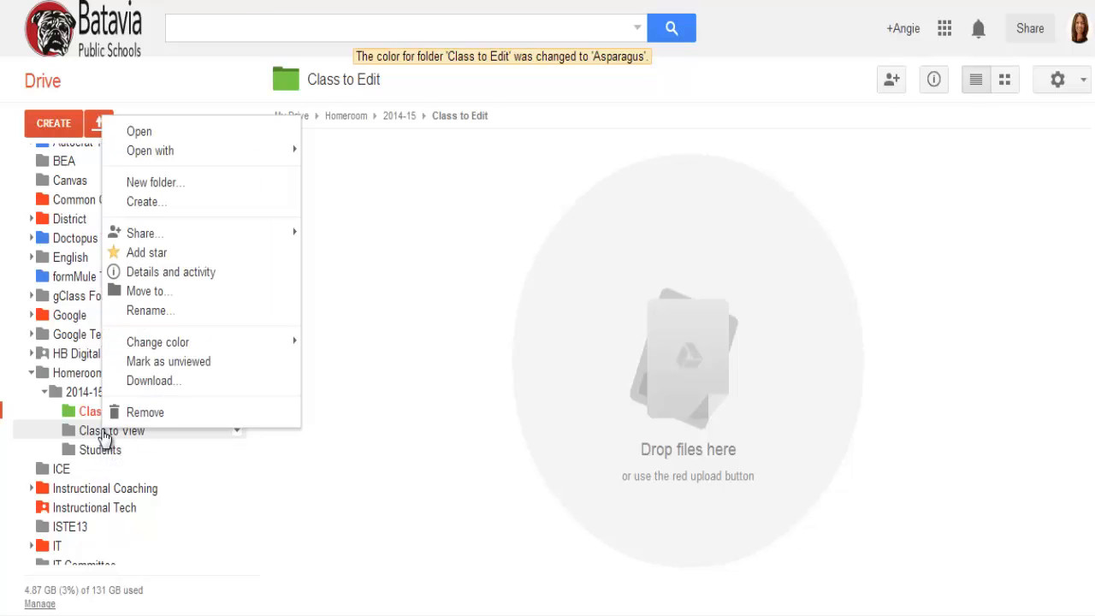
mouse_move(152, 344)
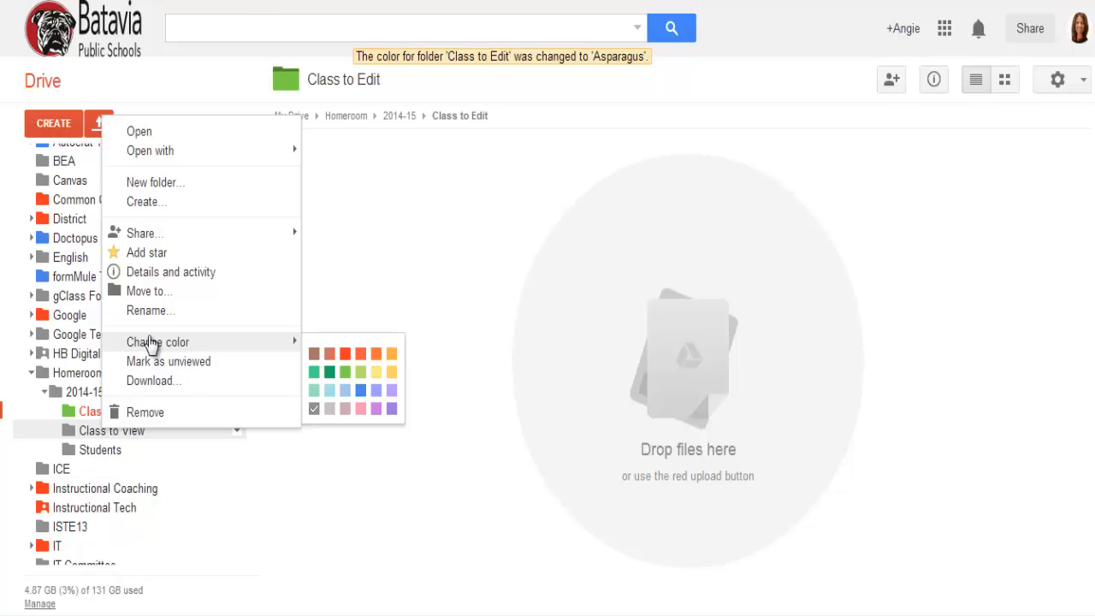
click(391, 359)
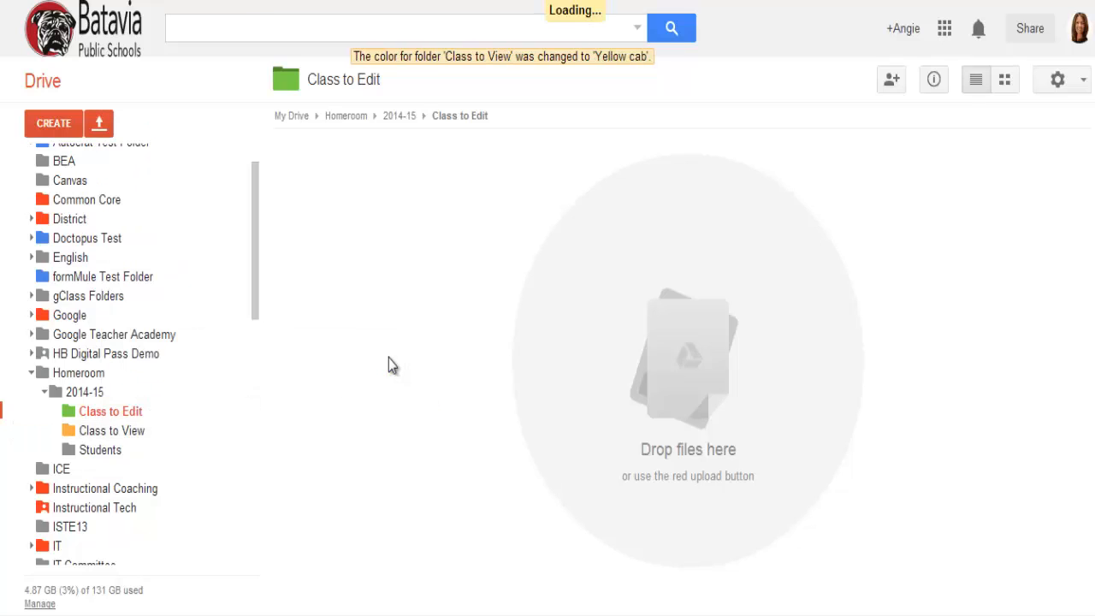
Step: Open the Class to View folder, return to 2014-15 and change the color of the Students folder to light purple
click(135, 433)
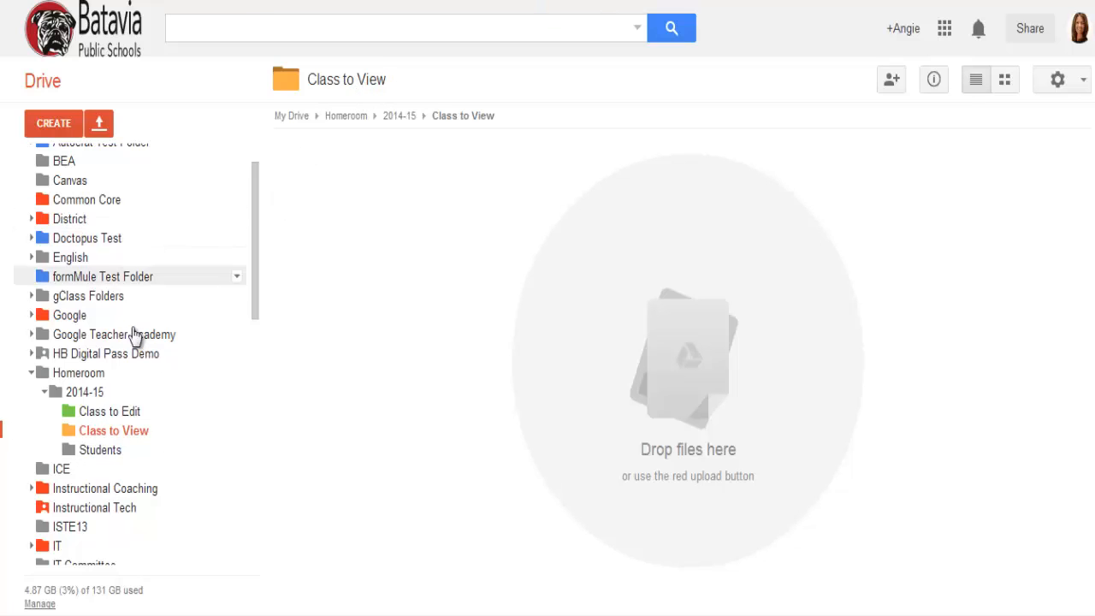
click(83, 393)
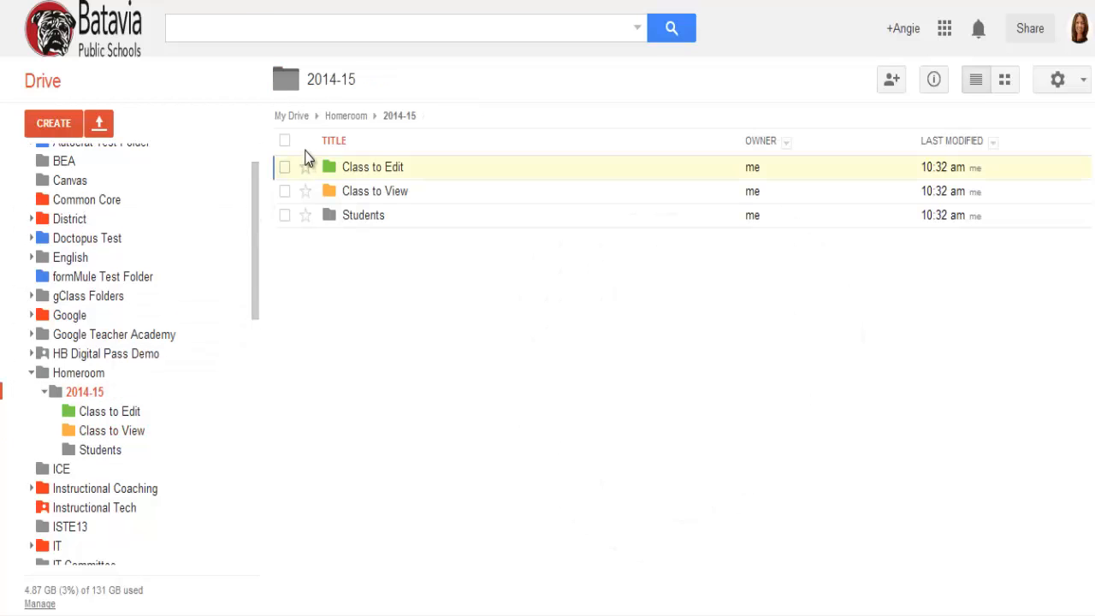
click(285, 216)
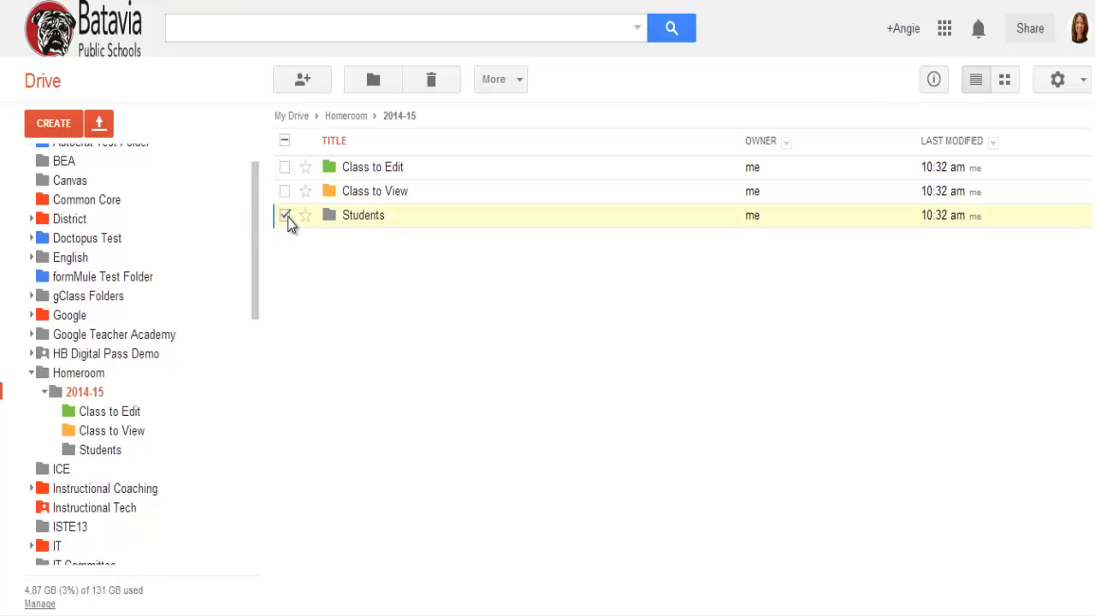
click(501, 88)
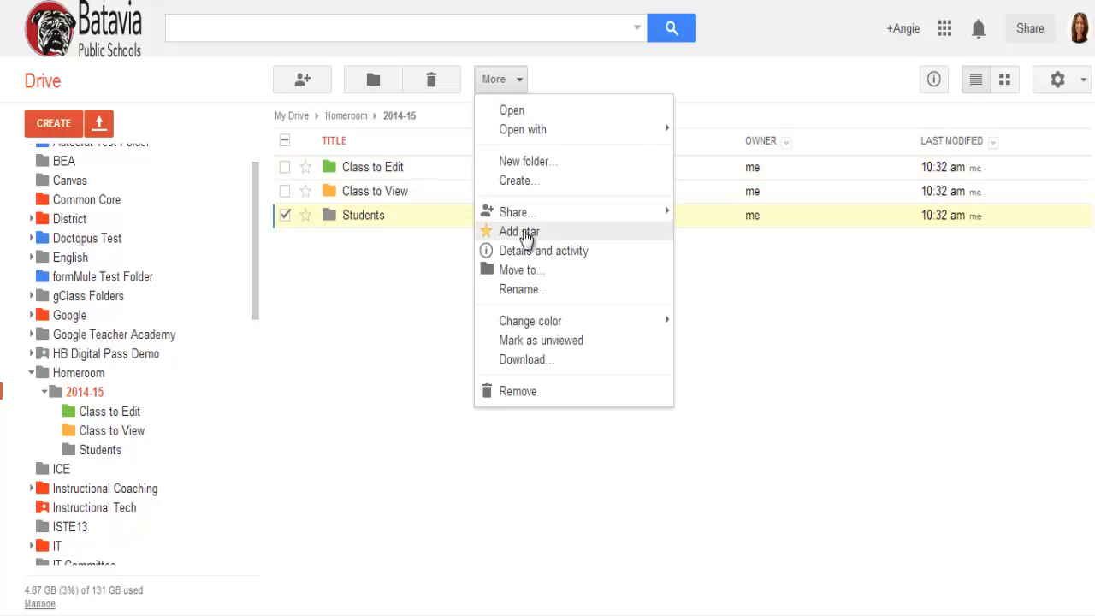
mouse_move(518, 328)
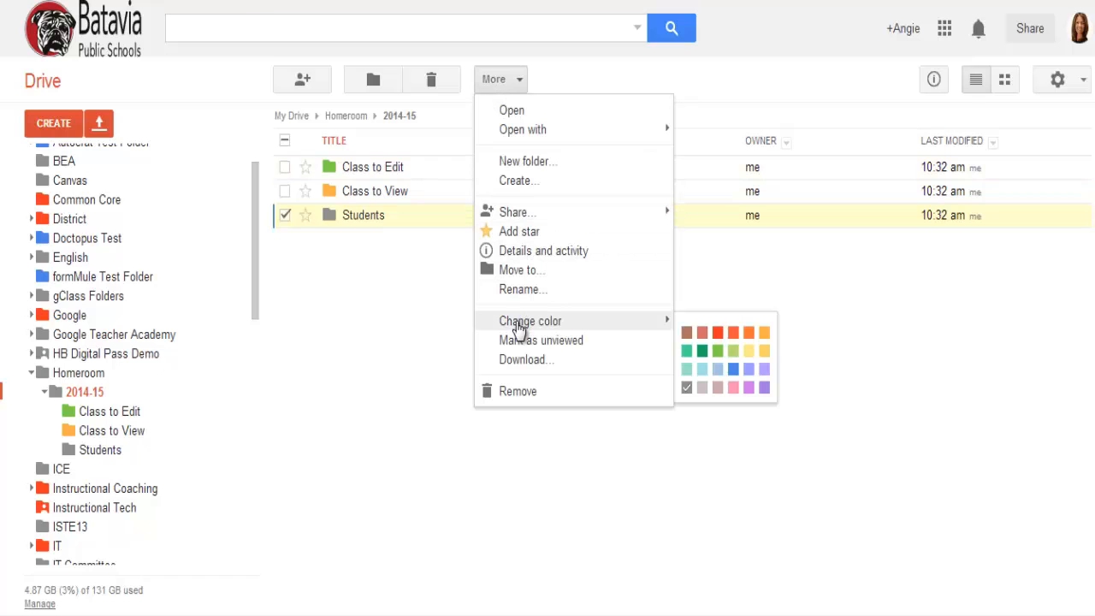
click(764, 371)
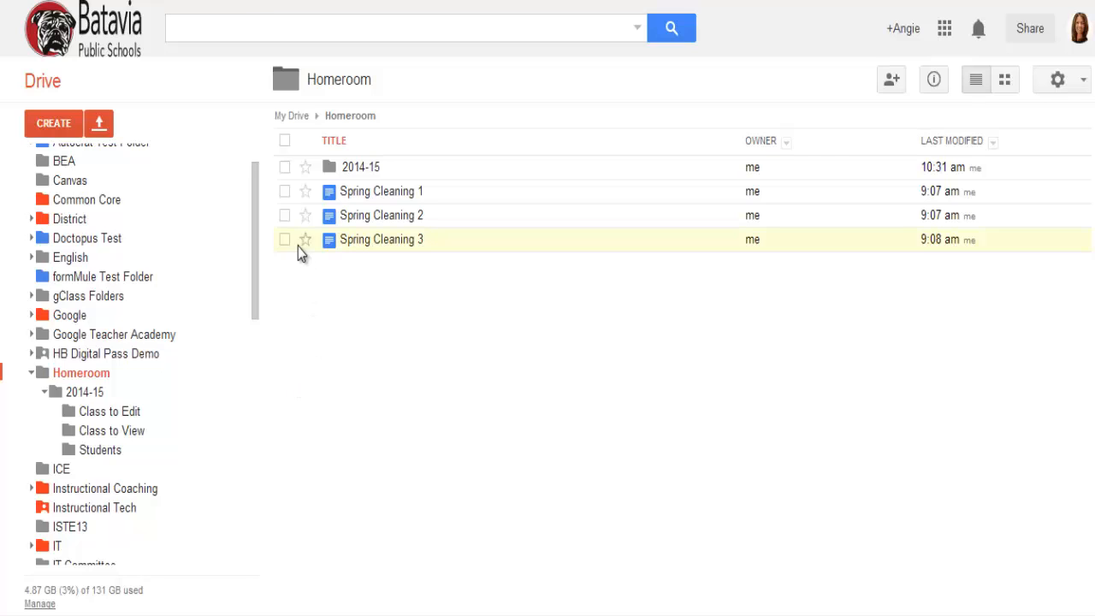
Step: Star the Spring Cleaning 1 document in the Homeroom folder and remove its star again
click(306, 192)
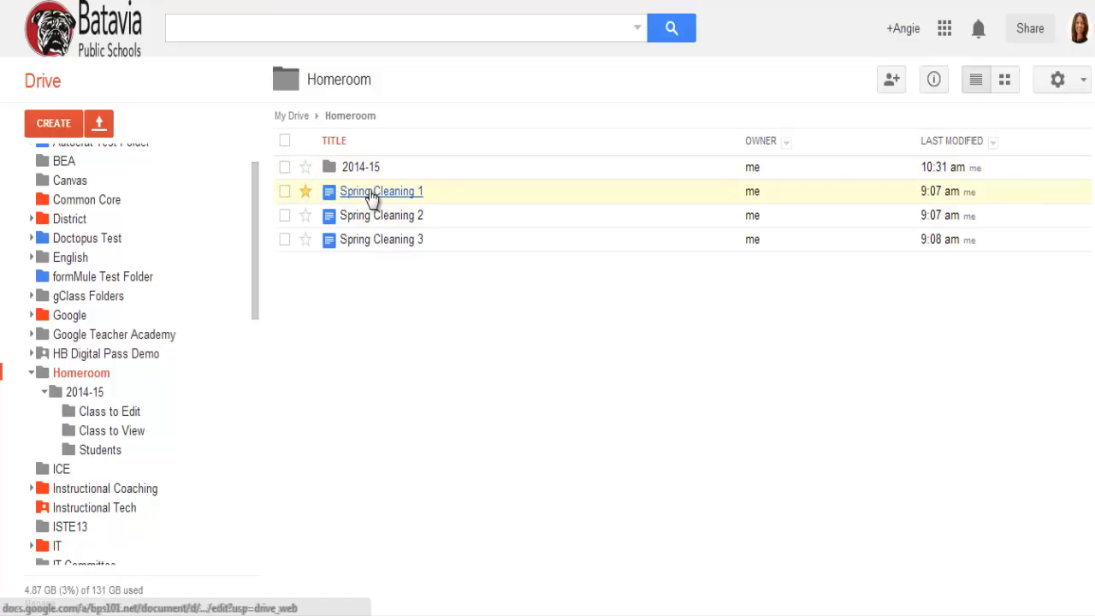
click(285, 191)
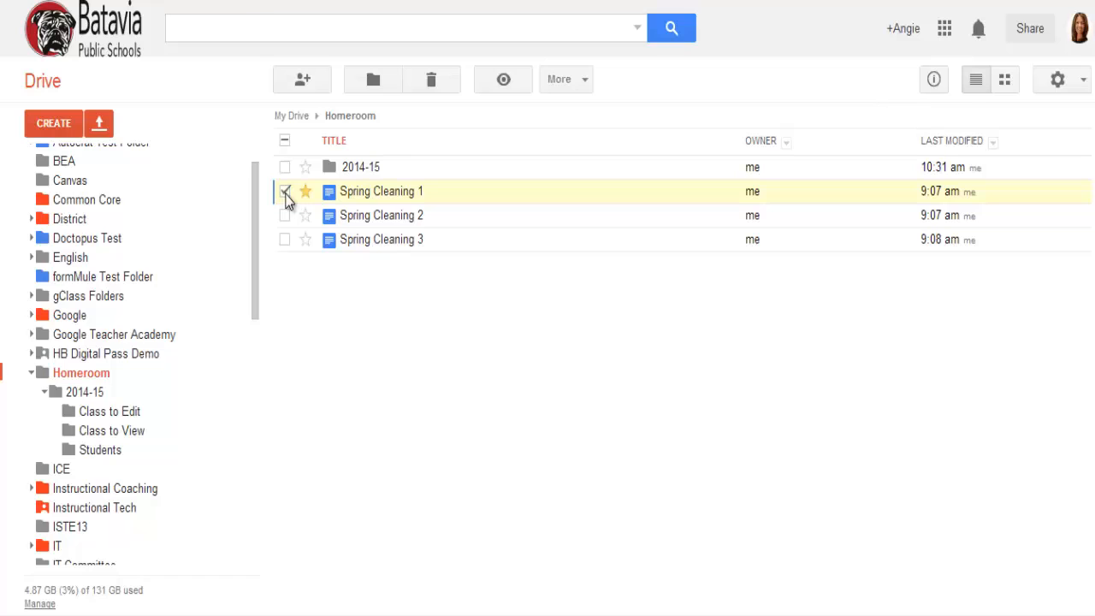
click(565, 83)
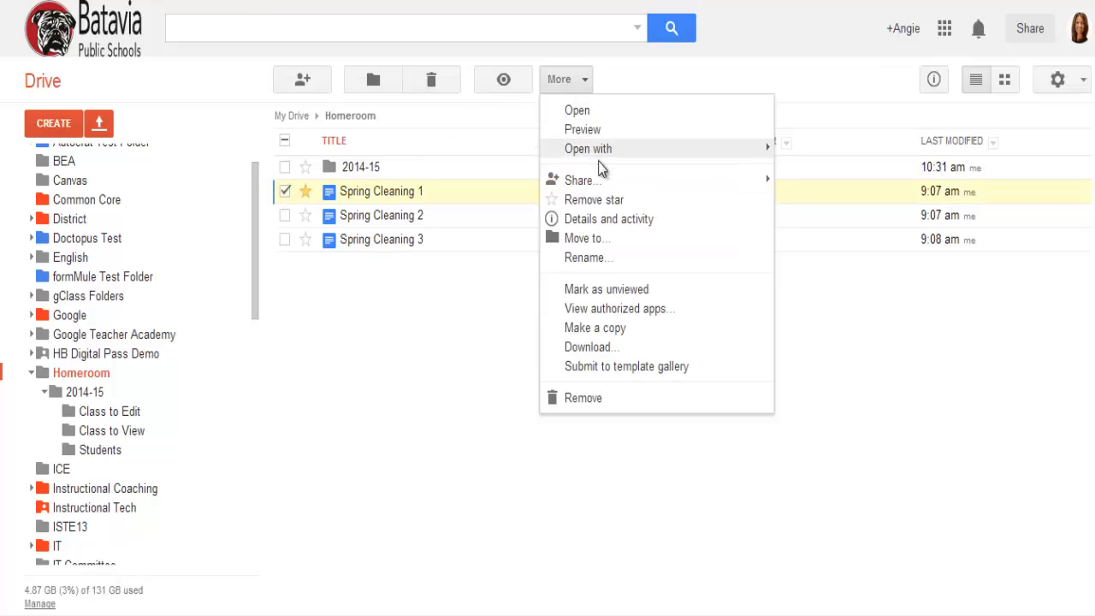
click(581, 206)
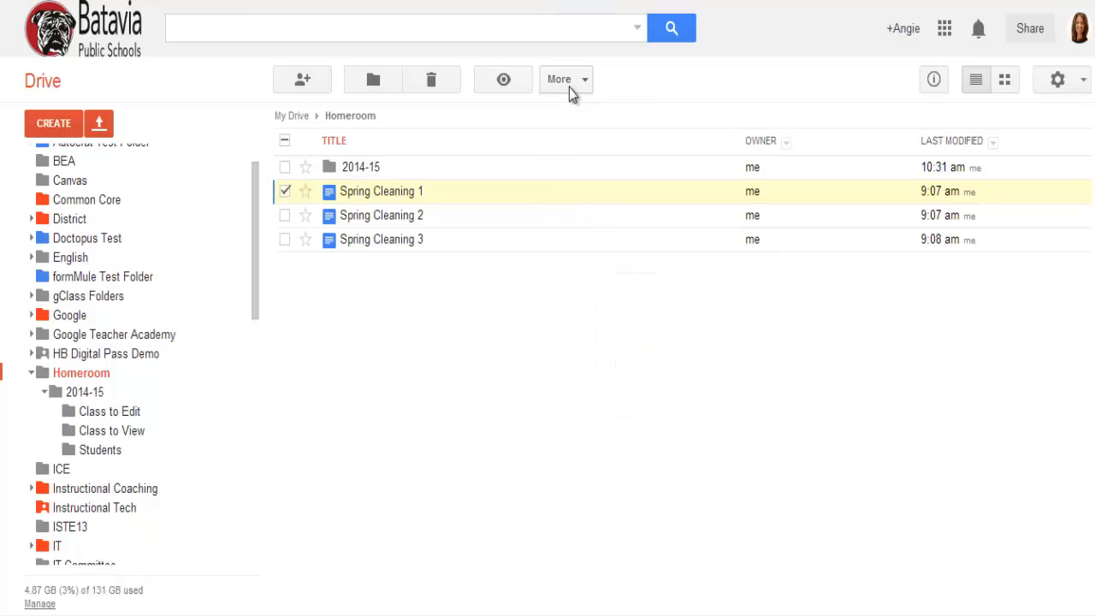
Step: Add the star back to the selected Spring Cleaning 1 document and take it off once more
click(569, 87)
click(570, 204)
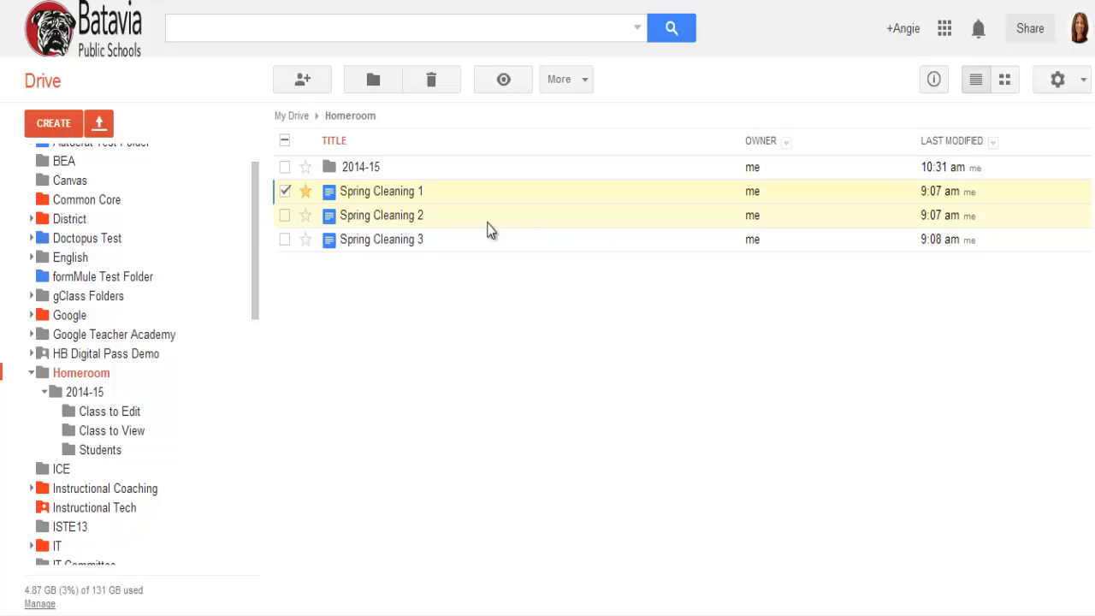
right_click(347, 196)
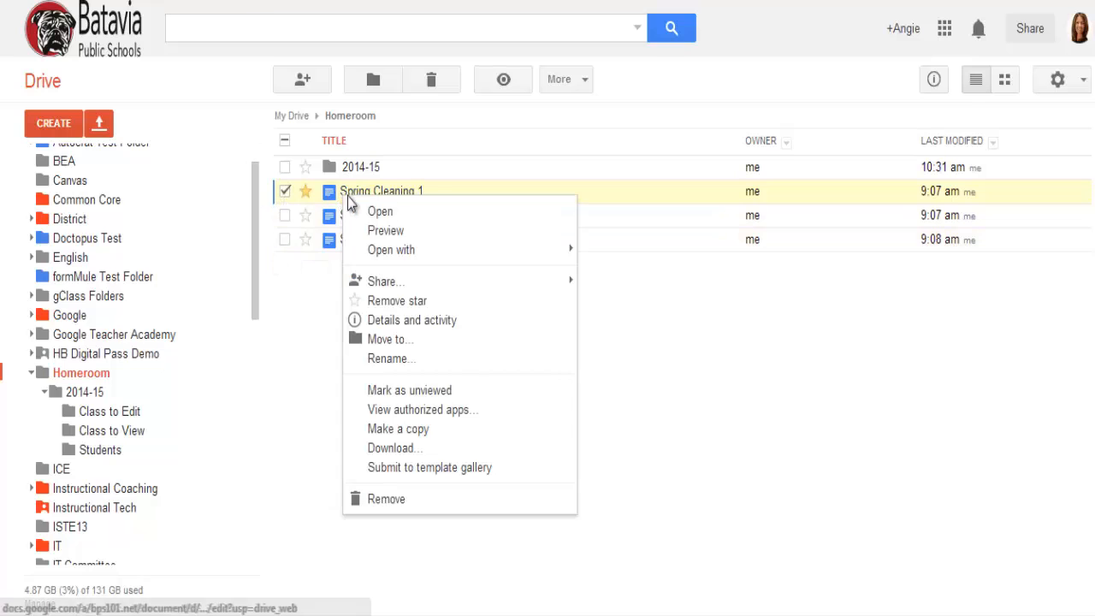
click(399, 300)
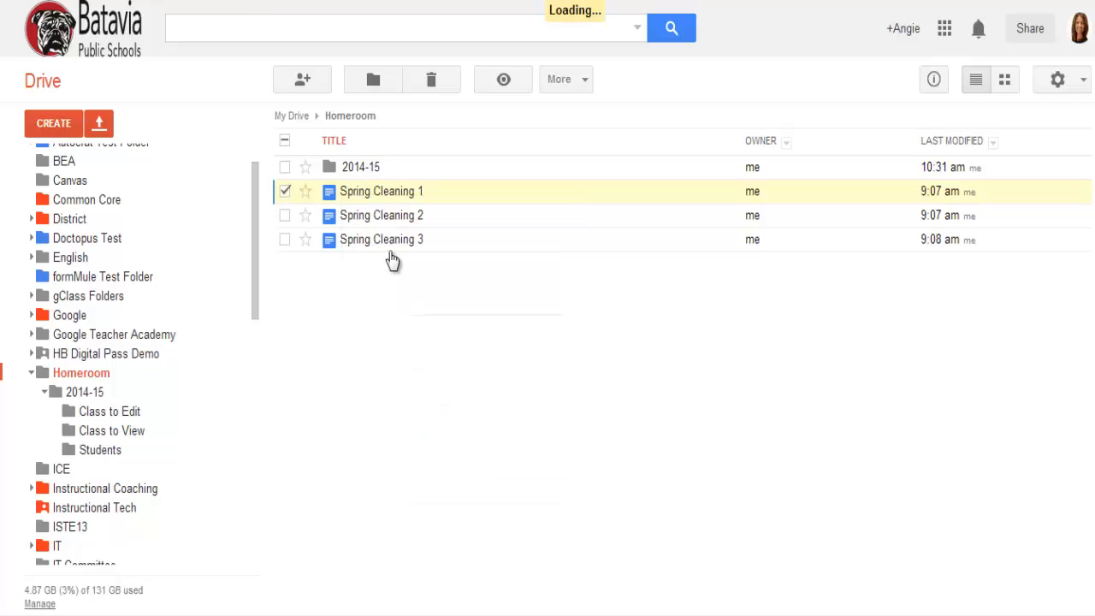
Step: Star the Spring Cleaning 1 document and the 2014-15 folder, and open the list of starred items
right_click(376, 196)
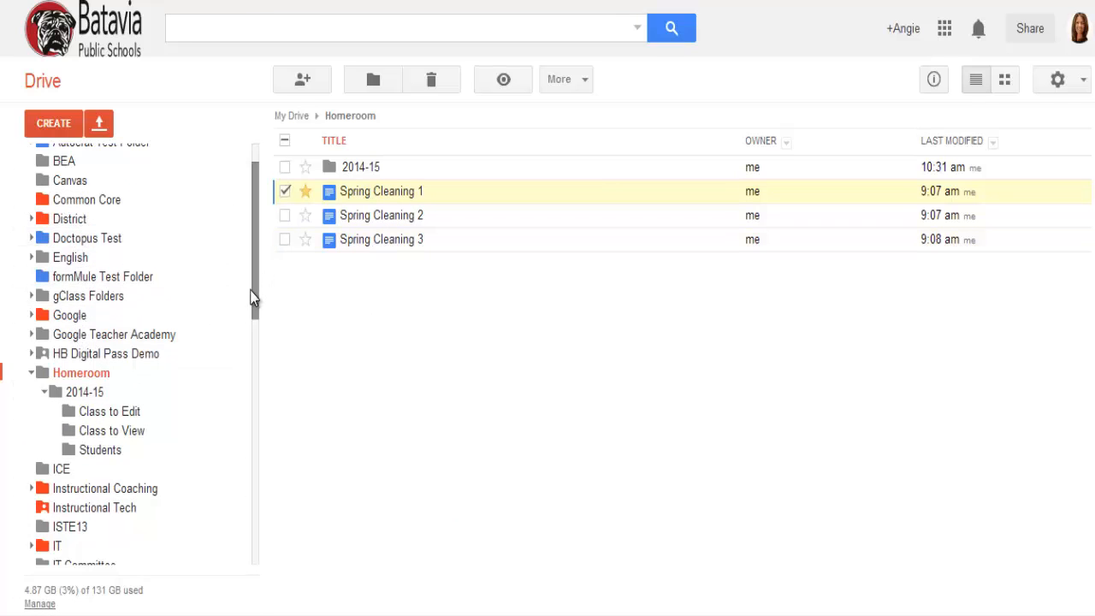
scroll(254, 291, up, 2)
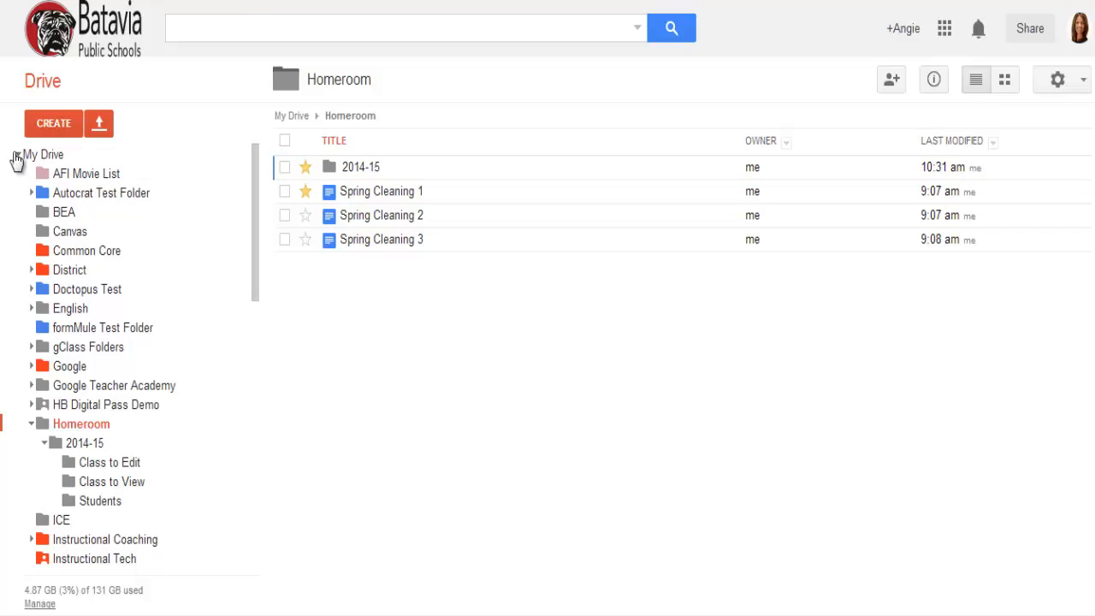
click(17, 157)
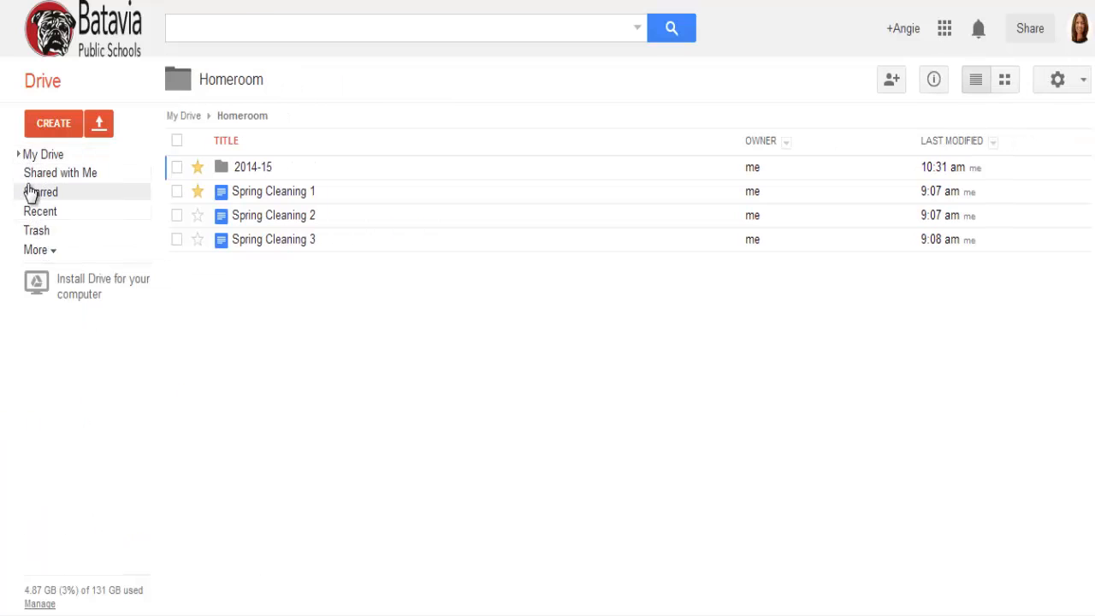
click(43, 195)
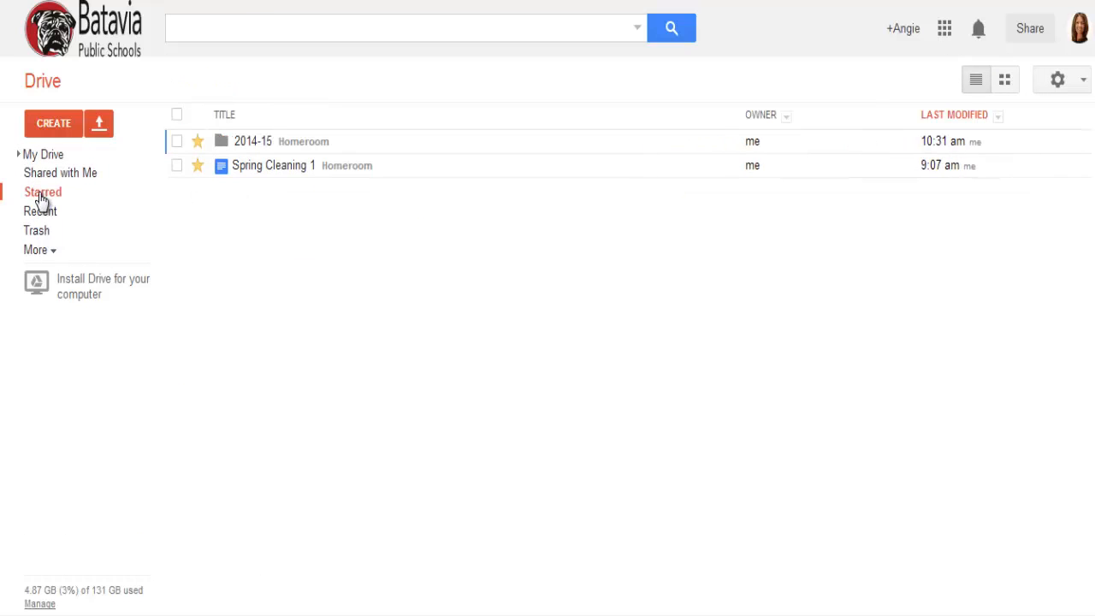